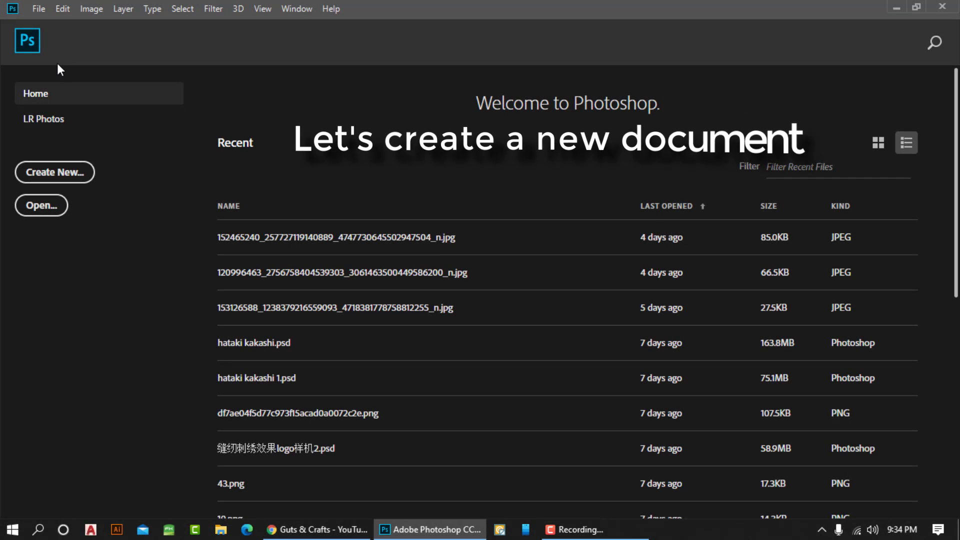
Create a new A4 document, 210 x 297 mm at 300 ppi, with a white background
click(38, 10)
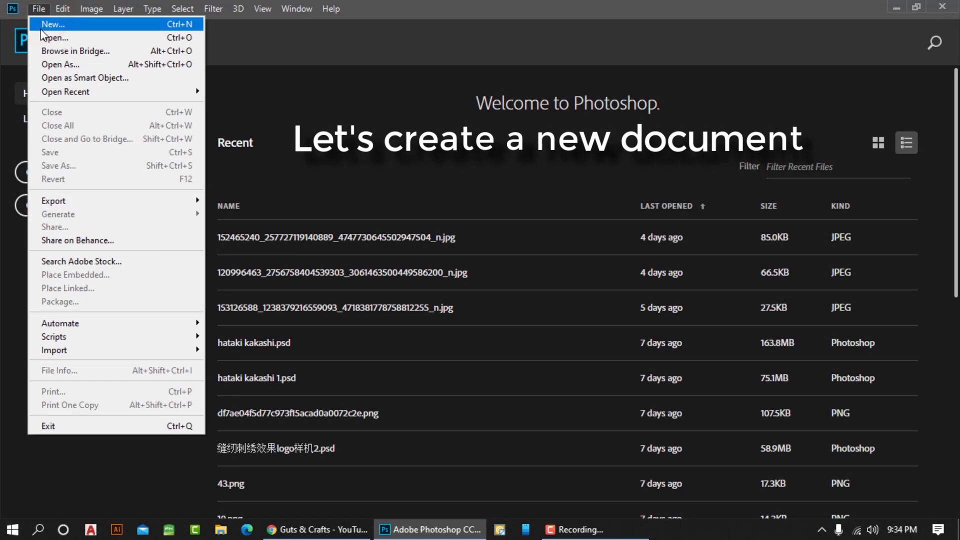
click(43, 24)
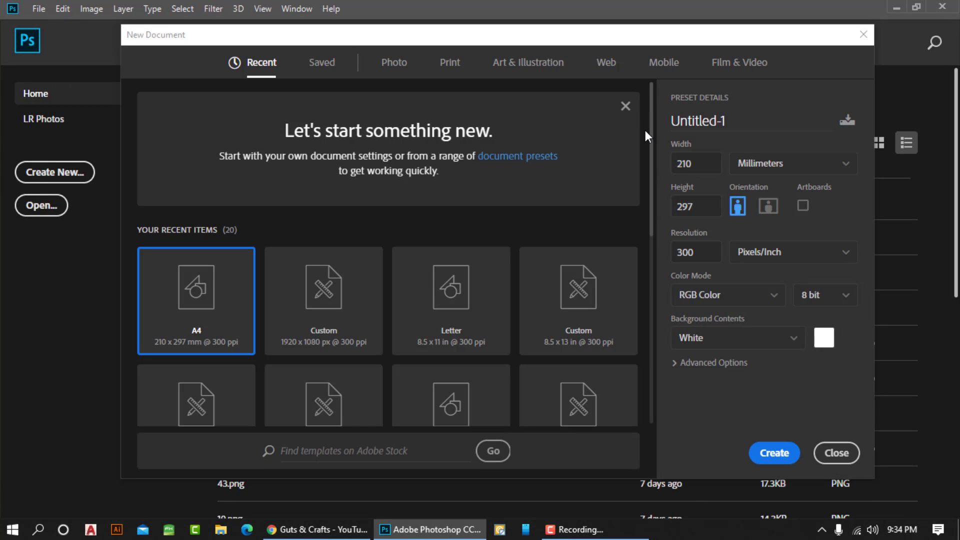
double_click(199, 303)
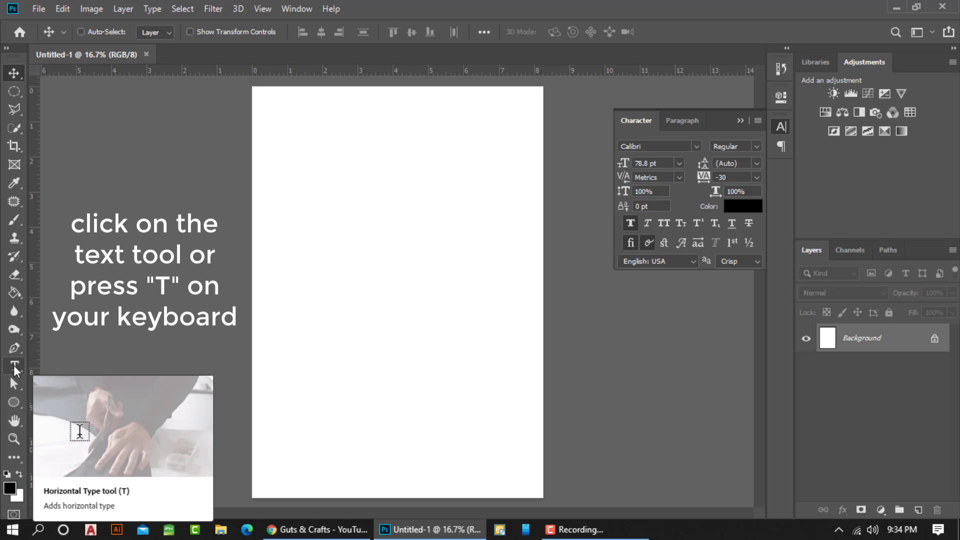
Add a text layer reading "Guts & Crafts" and move it to the top centre of the page
click(15, 369)
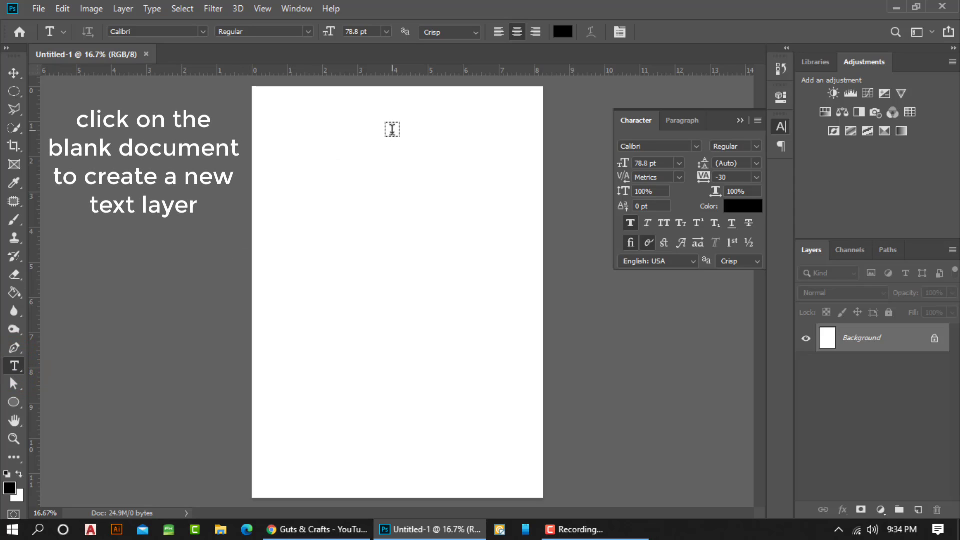
click(391, 134)
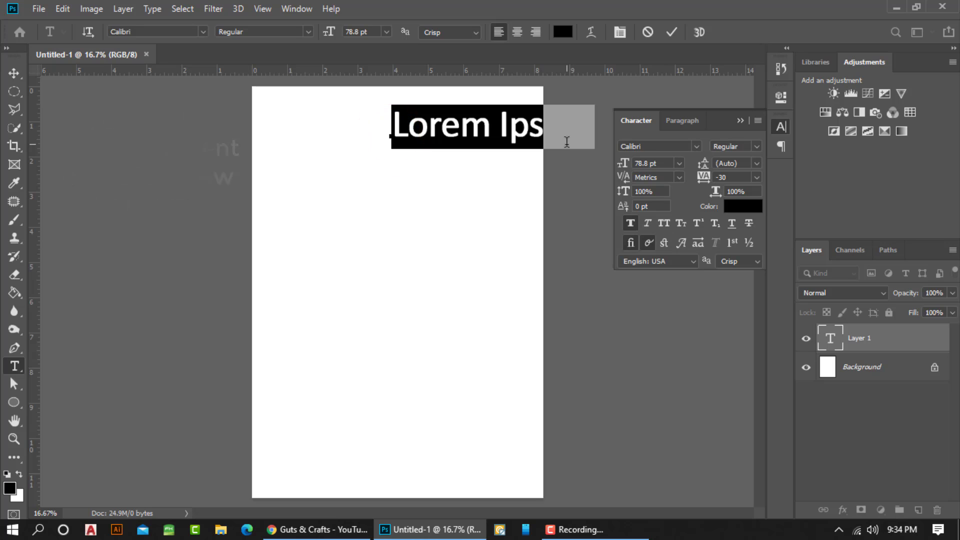
text(Gut )
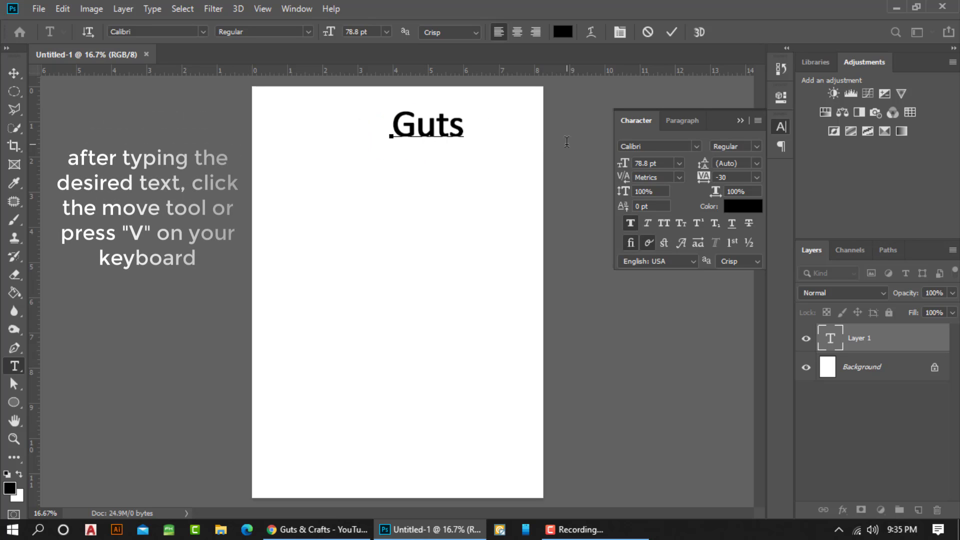
text(& Craft)
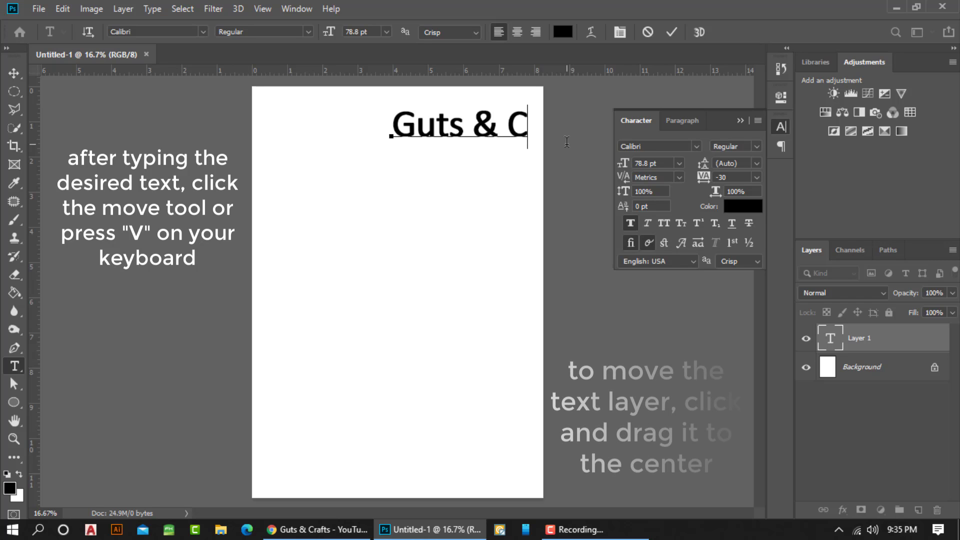
key(ctrl+Return)
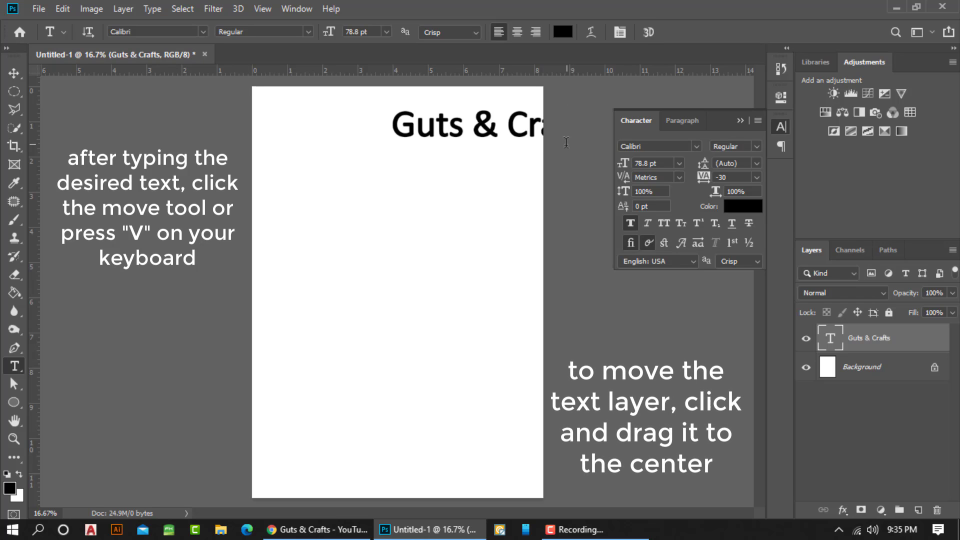
click(14, 73)
drag(482, 132, 431, 127)
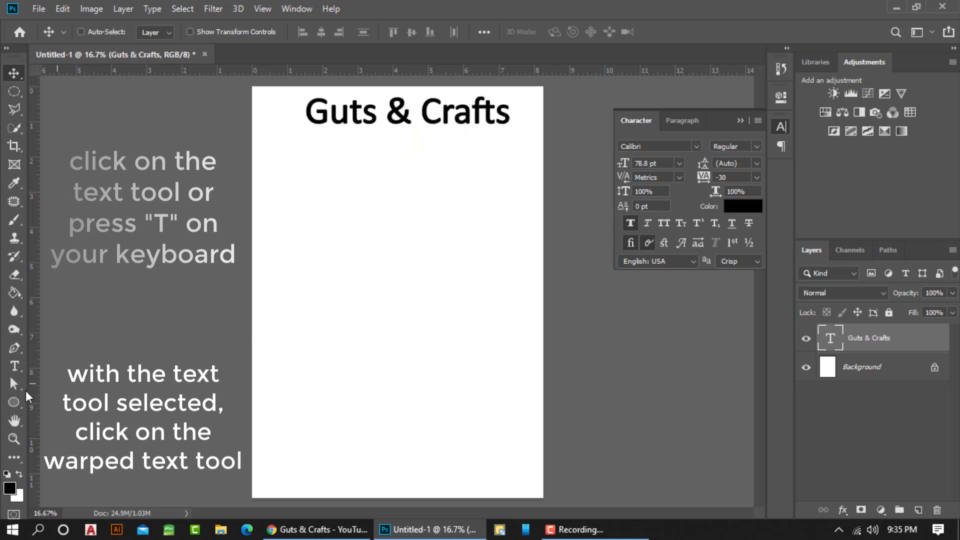
Warp the text with a horizontal Arc at +100% bend, removing its faux bold style, and move it down fully onto the page
click(15, 370)
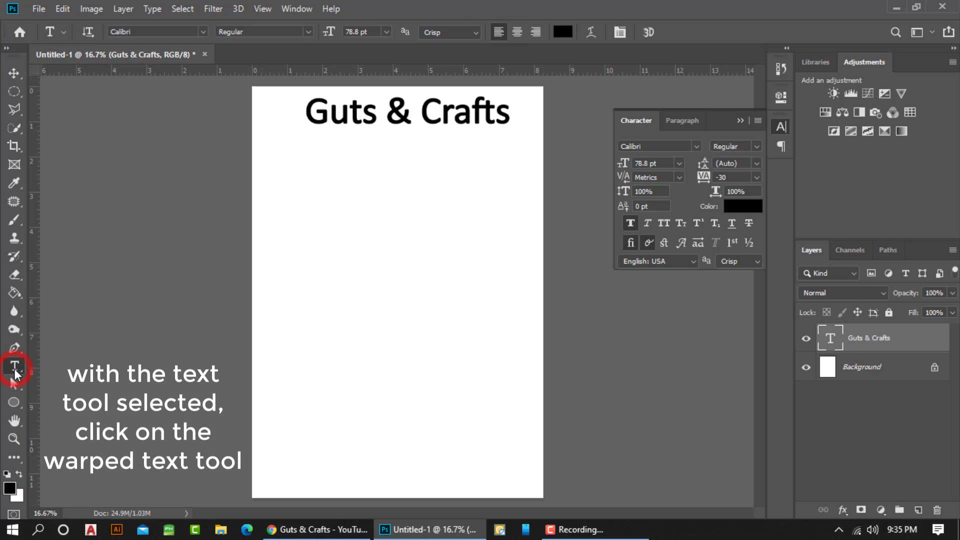
click(590, 32)
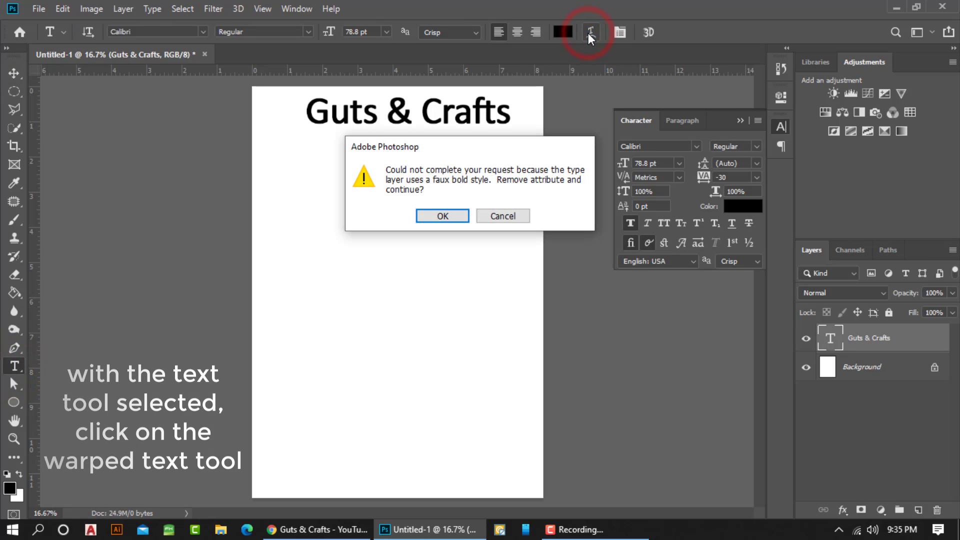
click(434, 216)
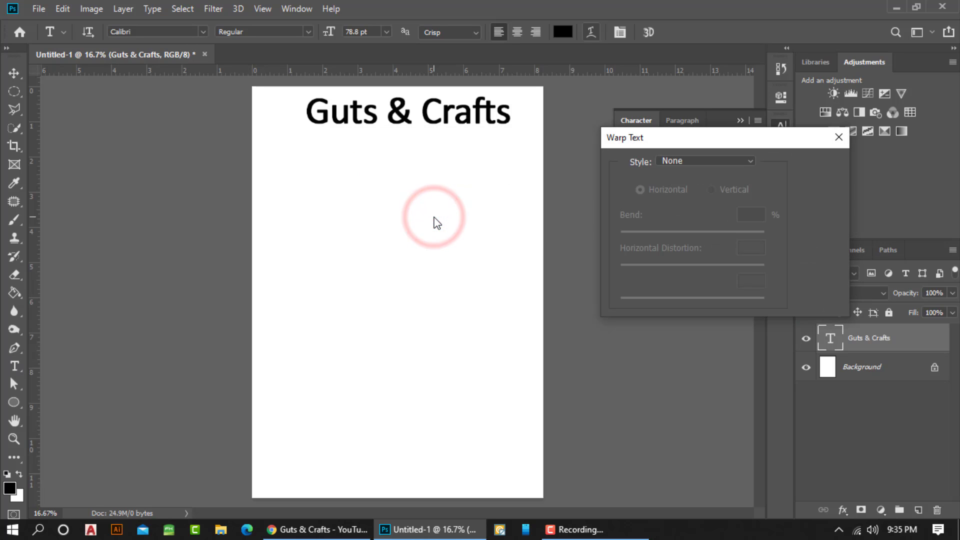
click(742, 161)
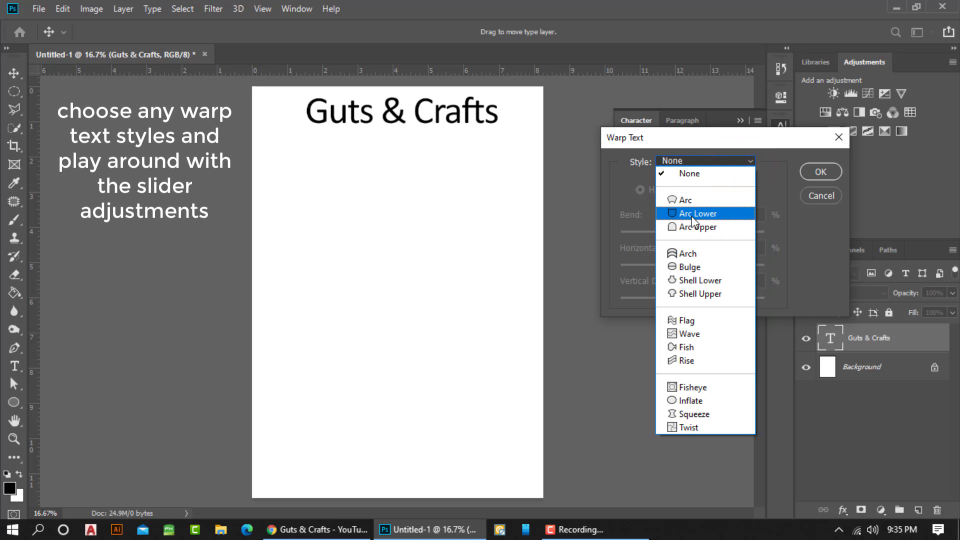
click(687, 202)
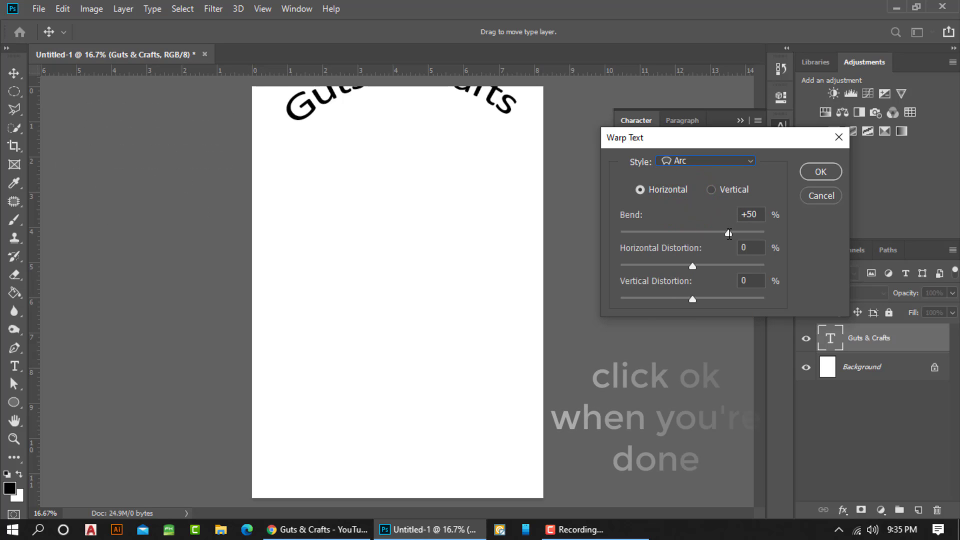
drag(727, 232, 767, 238)
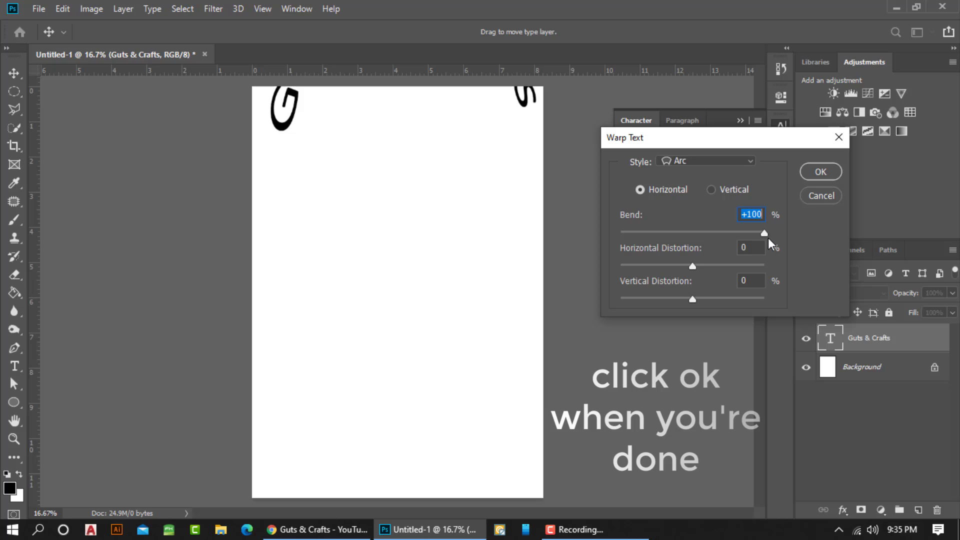
click(810, 173)
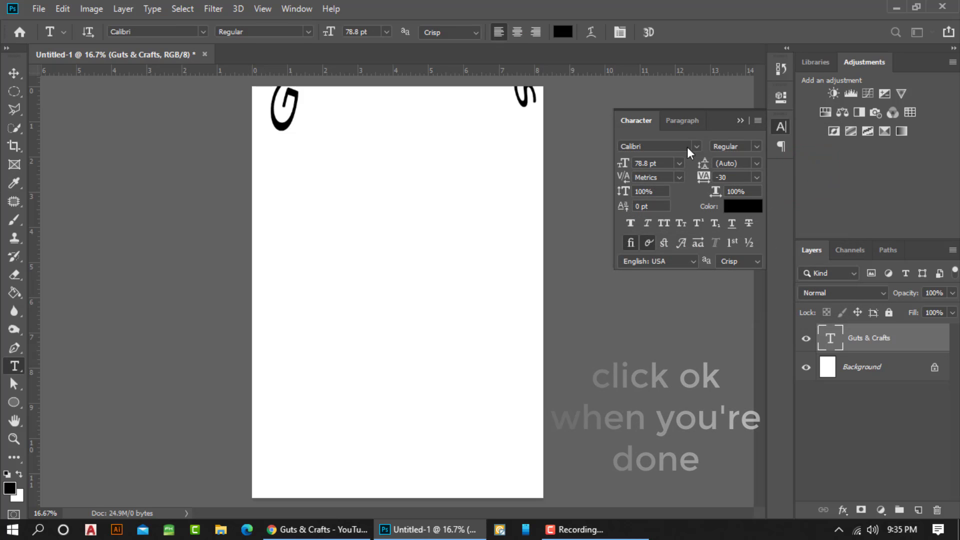
click(14, 74)
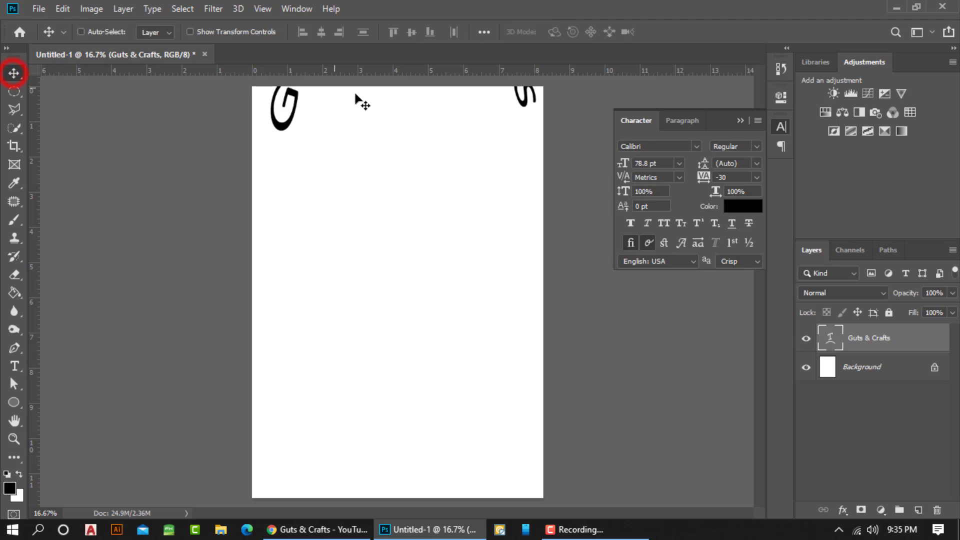
drag(518, 96, 519, 199)
Adjust the text's Arc warp to +31% horizontal distortion and -11% vertical distortion
click(14, 365)
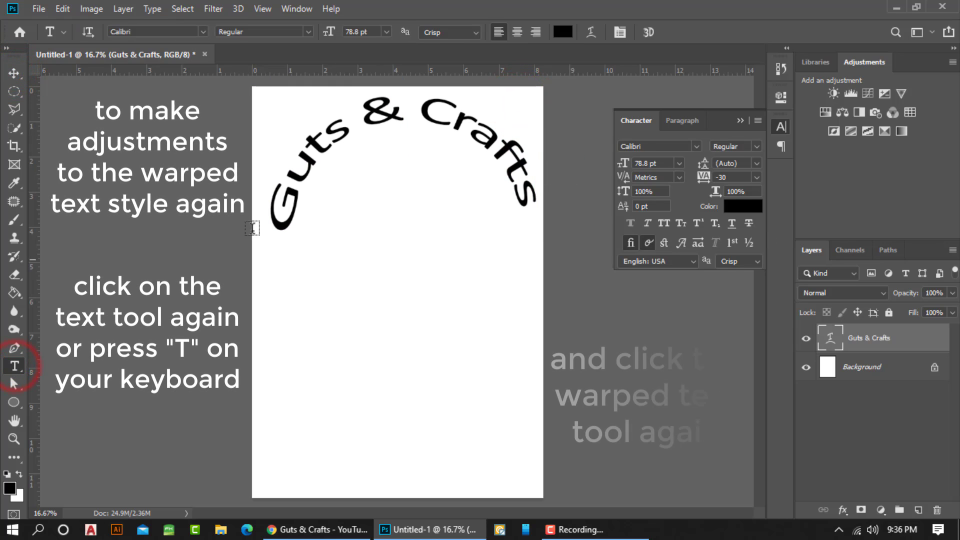
click(593, 31)
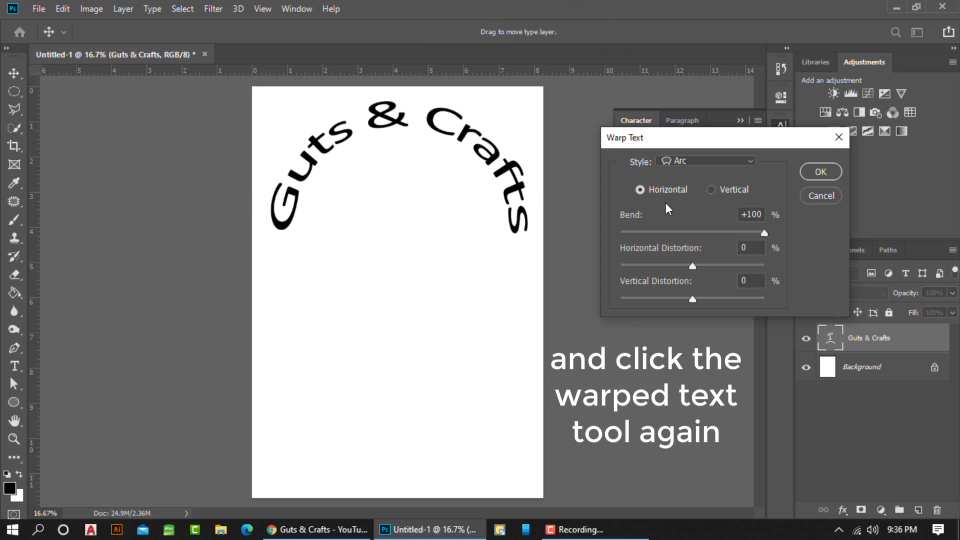
drag(693, 265, 683, 266)
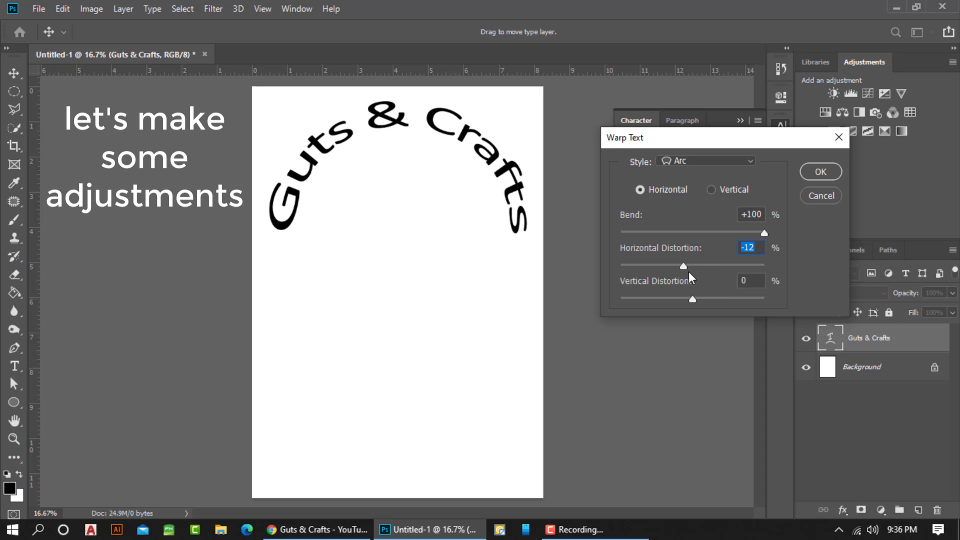
drag(682, 266, 671, 266)
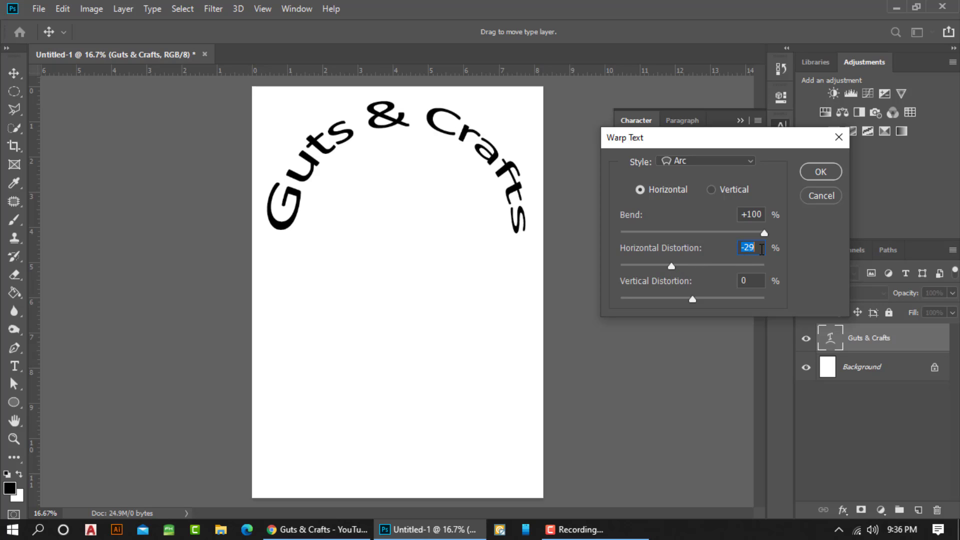
drag(670, 266, 682, 266)
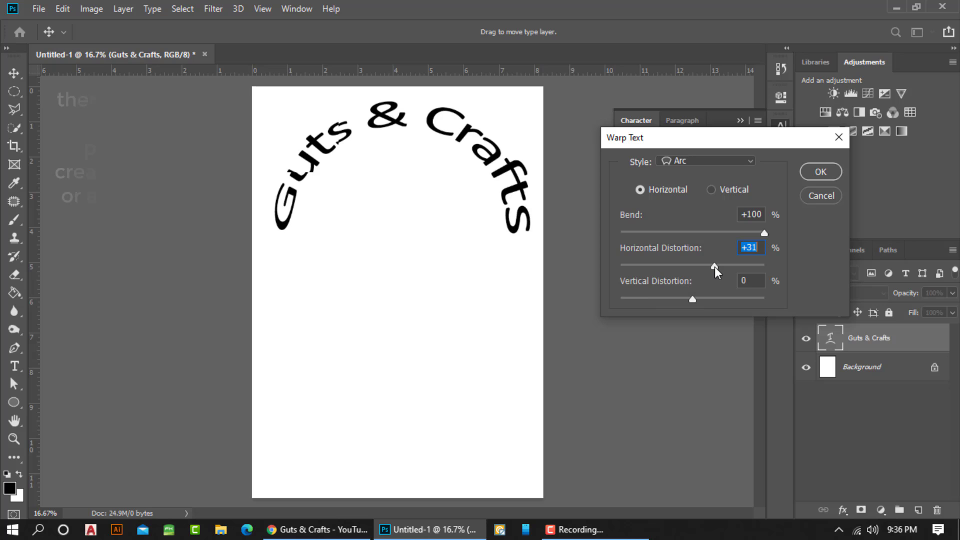
mouse_move(693, 299)
mouse_down()
mouse_move(673, 296)
mouse_move(709, 300)
mouse_move(664, 300)
mouse_move(685, 301)
mouse_up()
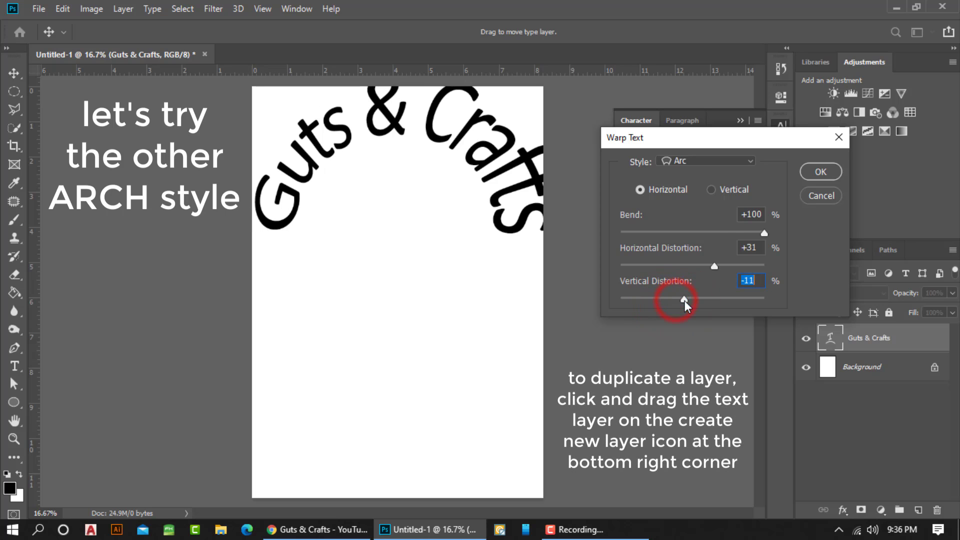
click(816, 173)
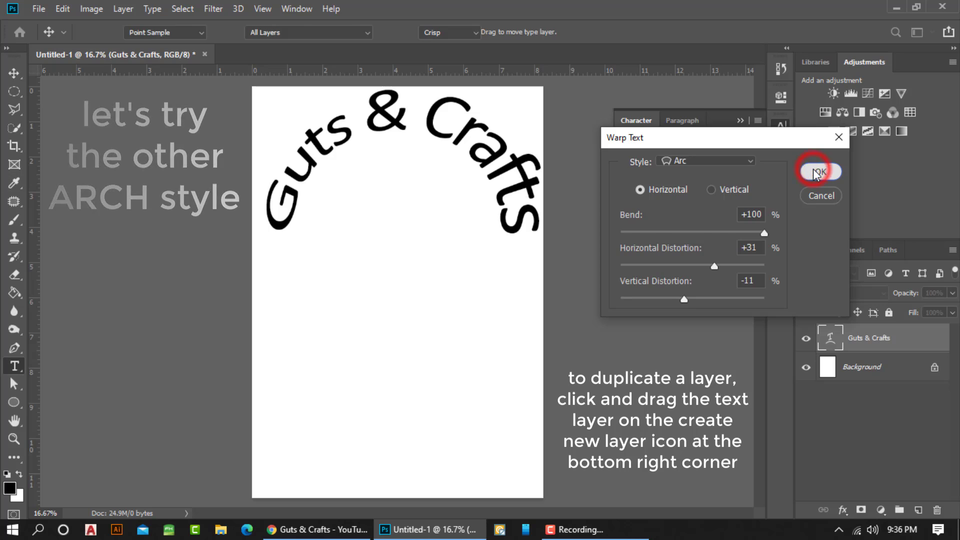
Duplicate the Guts & Crafts text layer and move the copy directly below the original arc on the page
key(v)
drag(872, 336, 919, 511)
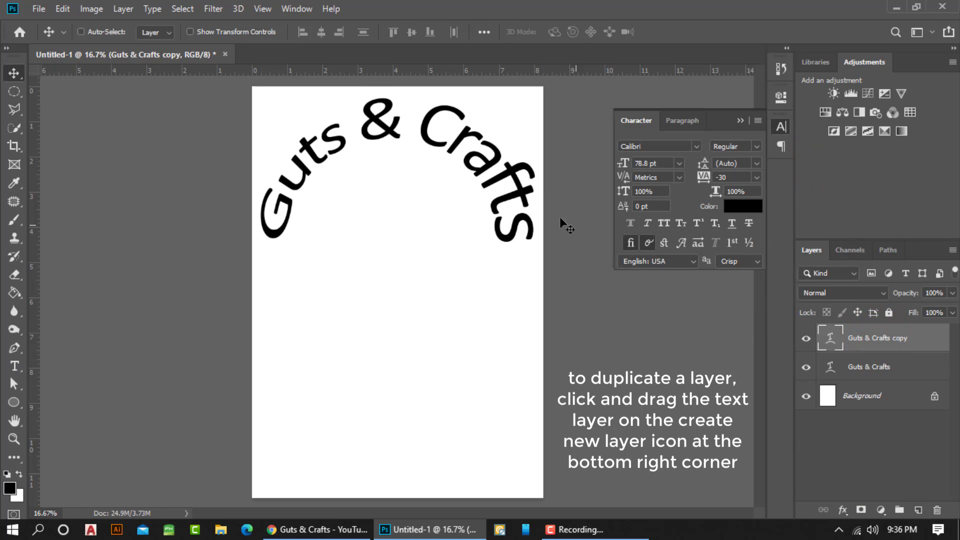
drag(483, 175, 483, 325)
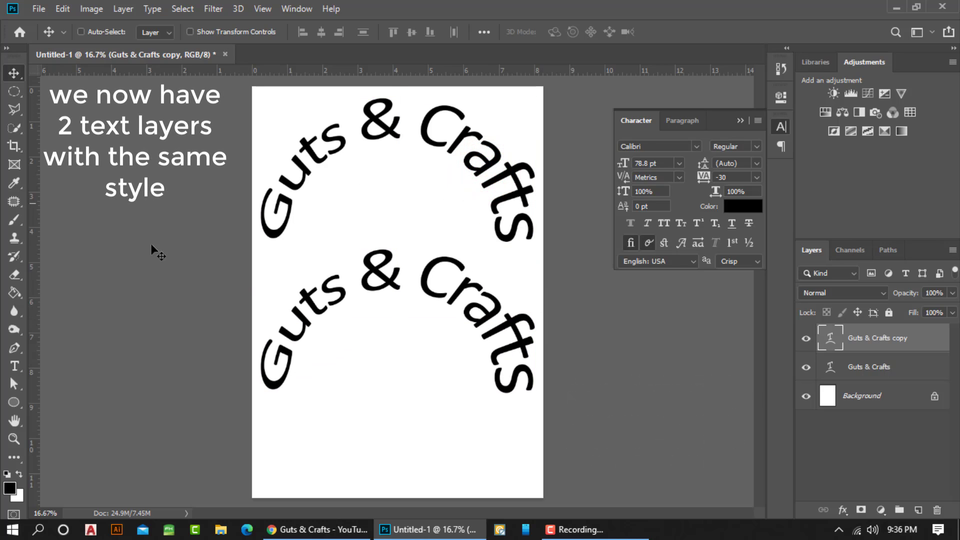
Change the copied text's warp style to Arch with -4% horizontal distortion and -50% vertical distortion
click(14, 365)
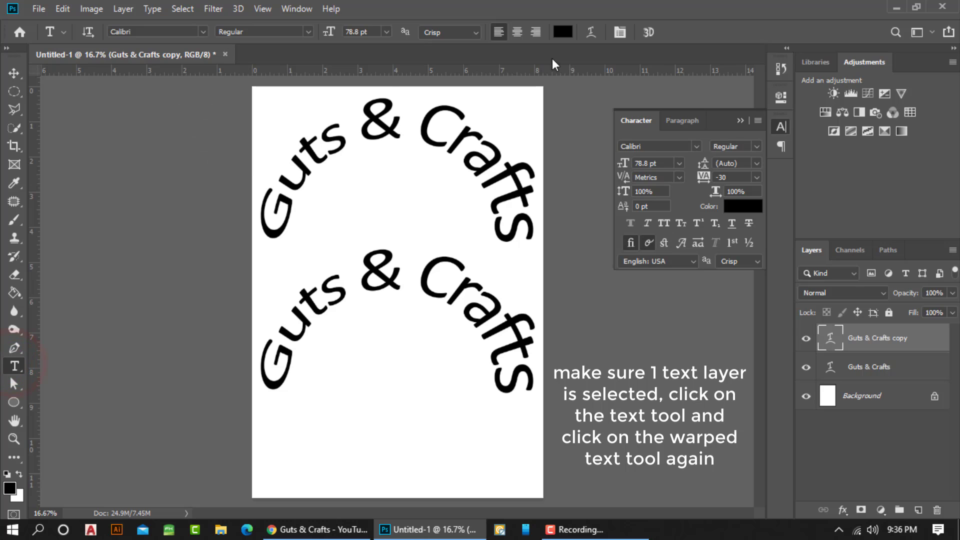
click(589, 33)
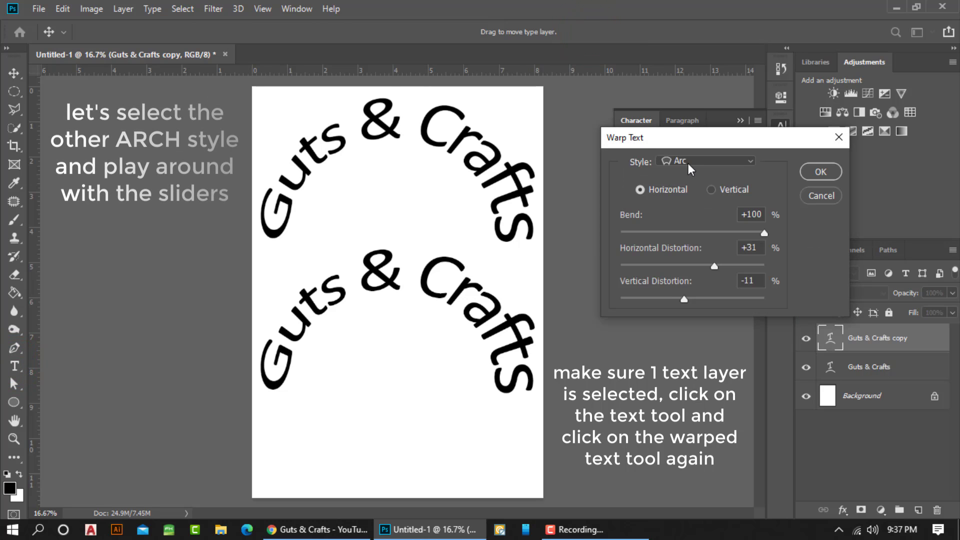
click(688, 162)
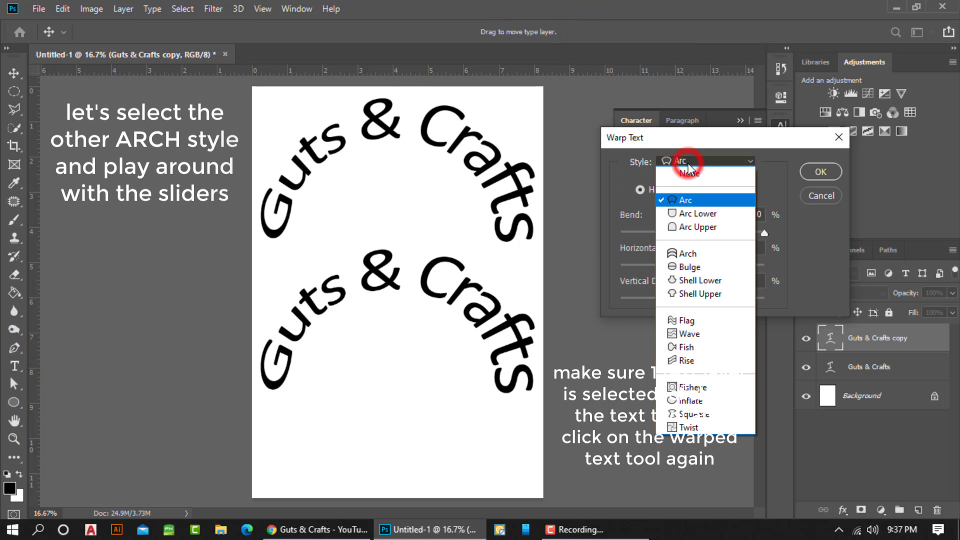
click(687, 255)
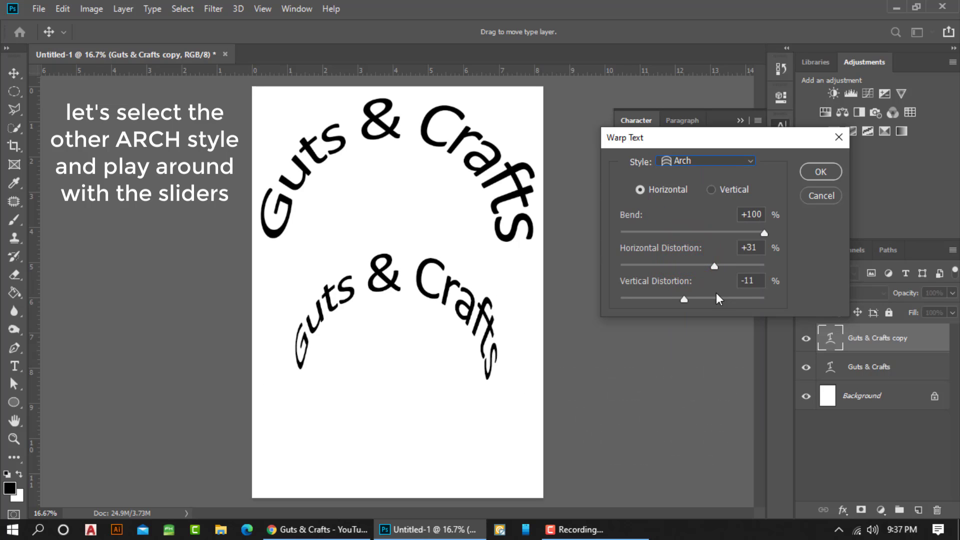
click(714, 266)
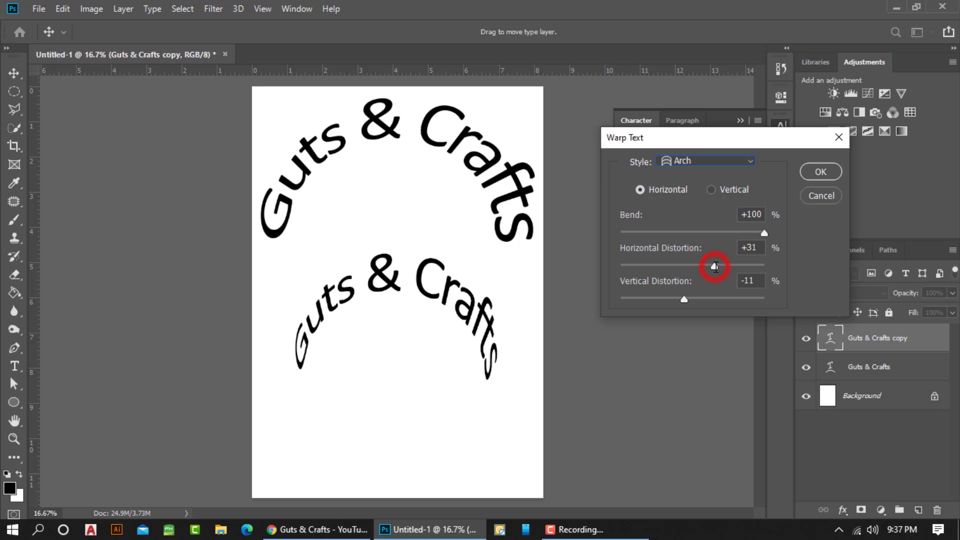
drag(658, 267, 659, 298)
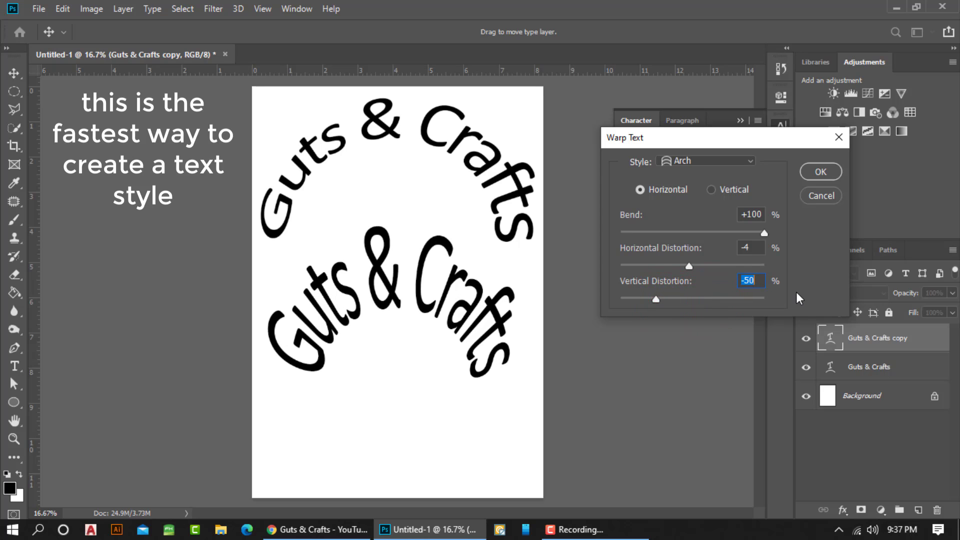
click(823, 169)
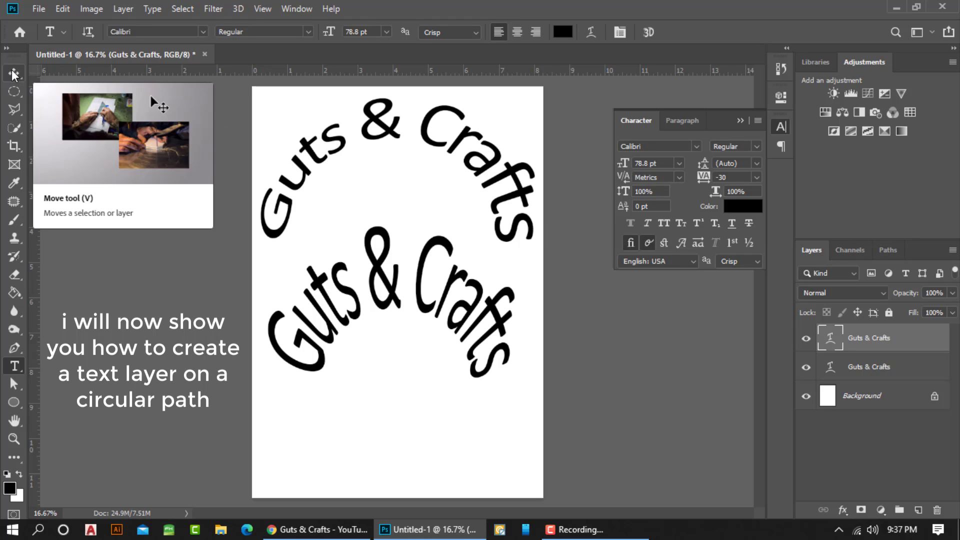
Hide both Guts & Crafts text layers, leaving only the background visible
click(806, 340)
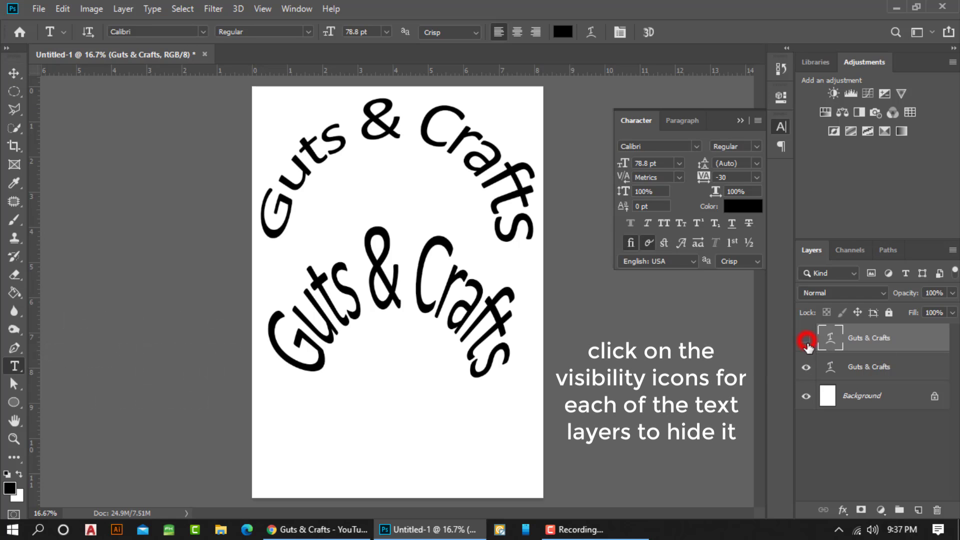
click(806, 367)
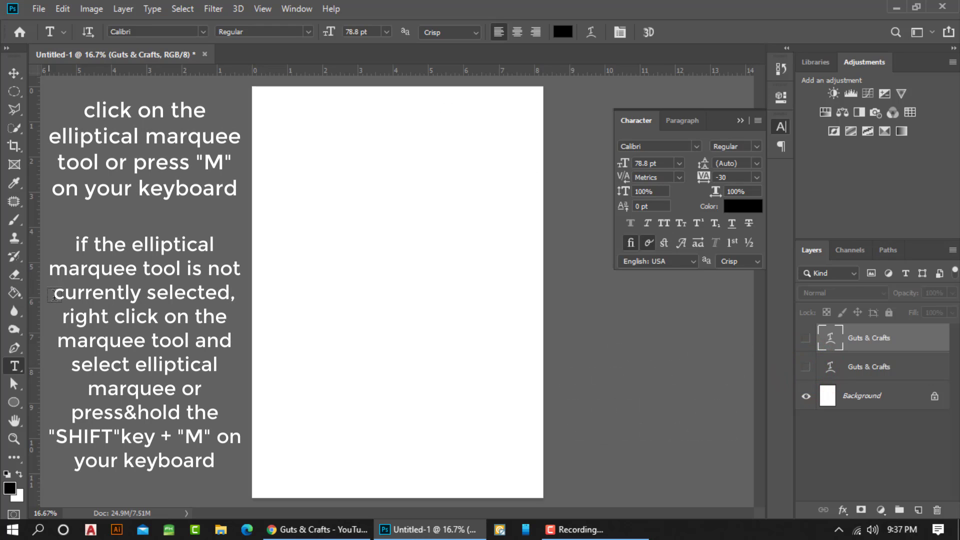
Draw a circular selection about 5.2 inches wide mid-page and convert it to a work path with 2.0 pixels tolerance
click(12, 93)
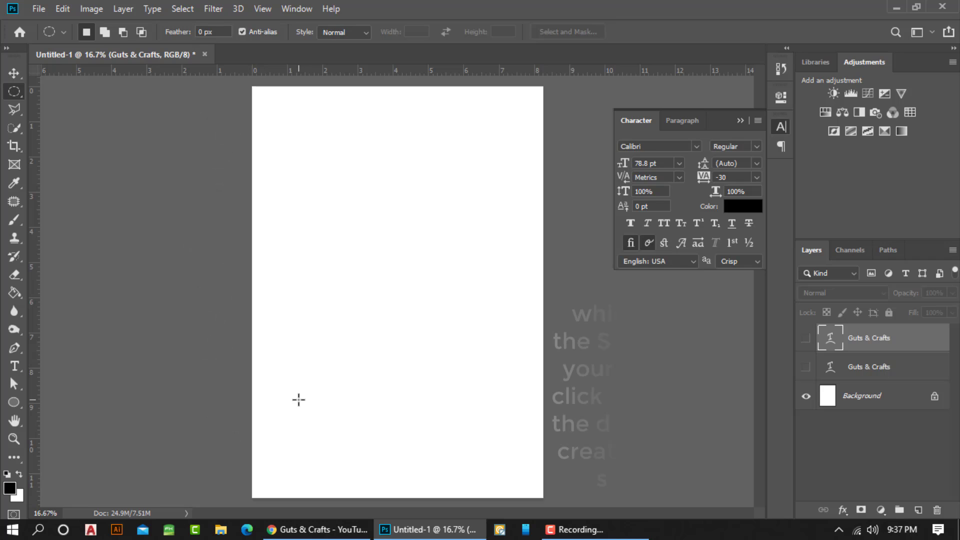
drag(298, 399, 530, 215)
drag(392, 310, 400, 294)
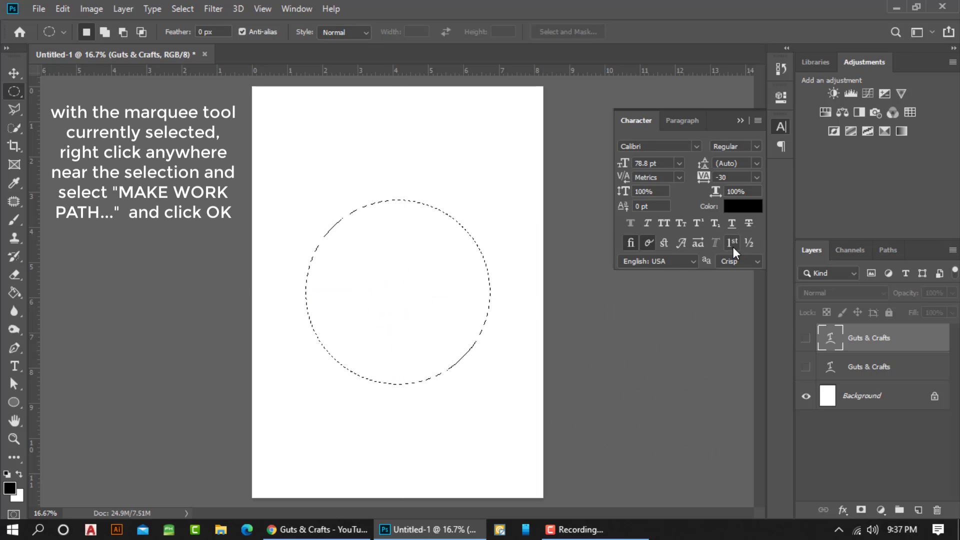
right_click(418, 228)
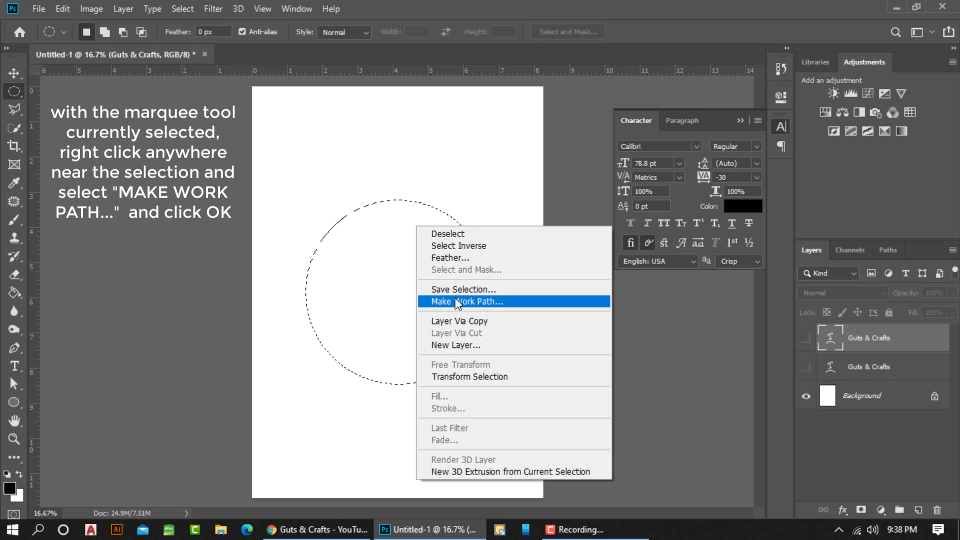
click(456, 302)
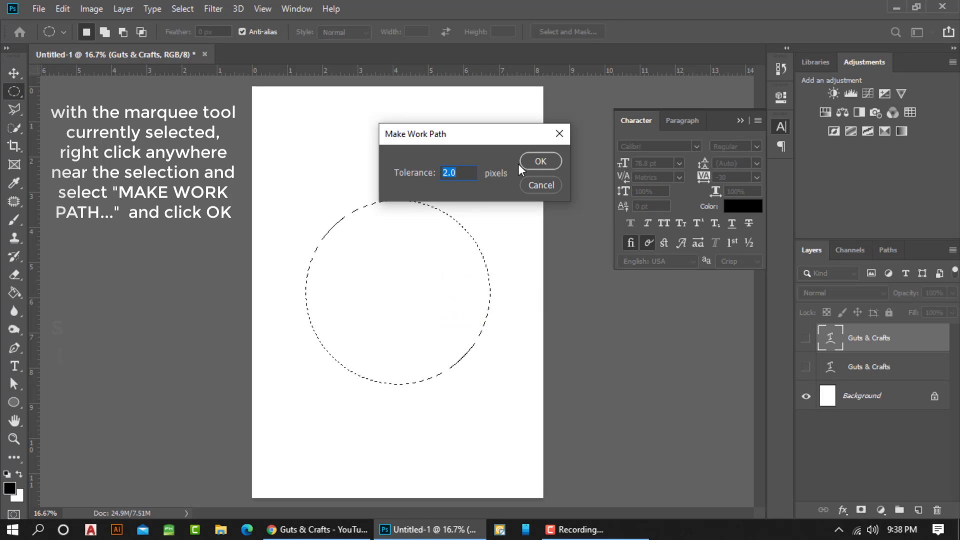
click(533, 161)
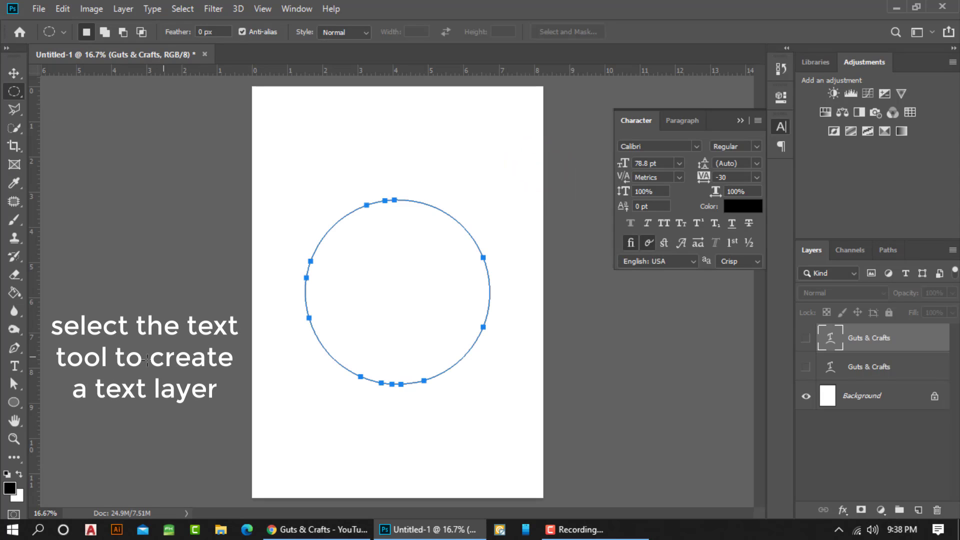
Add the text "Guts & Crafts" along the circular work path, starting at the top of the circle, and commit it
click(16, 367)
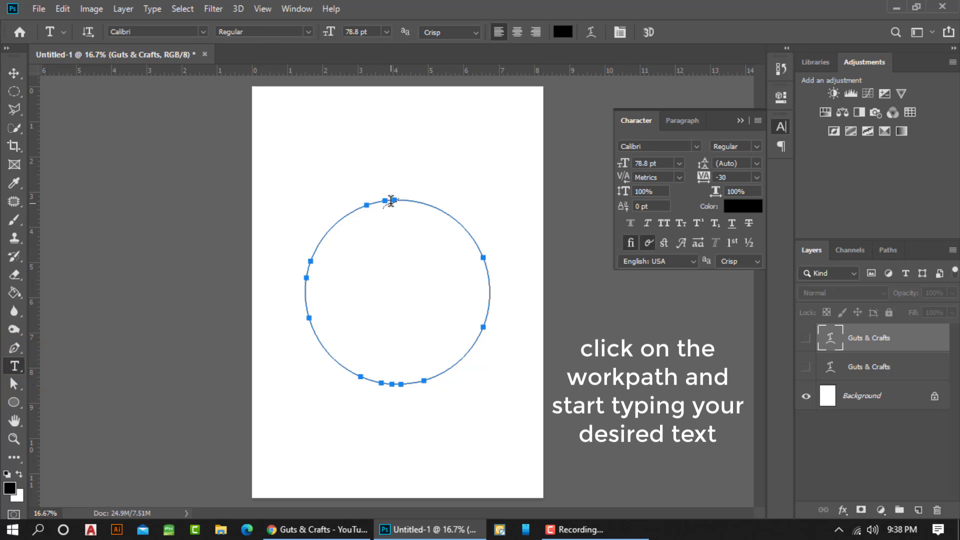
click(391, 200)
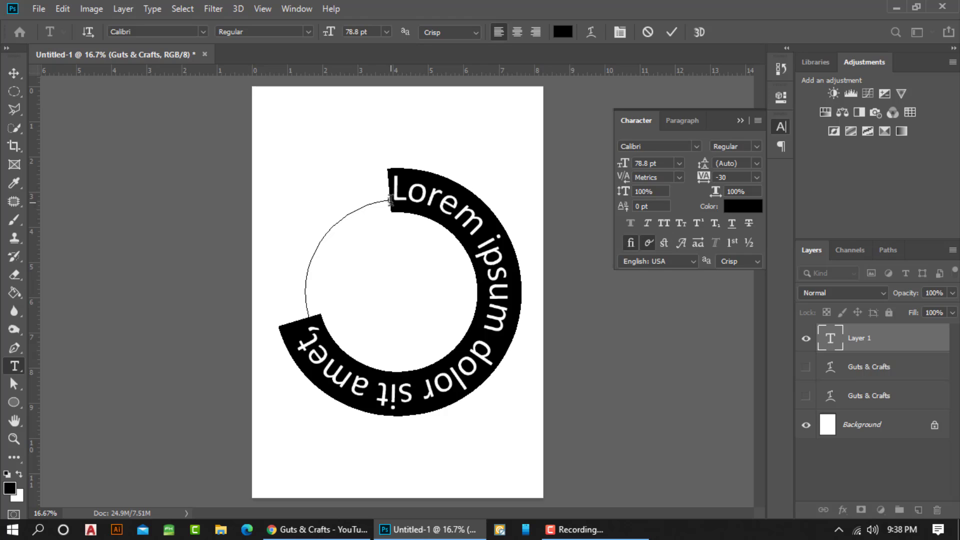
text(Guts)
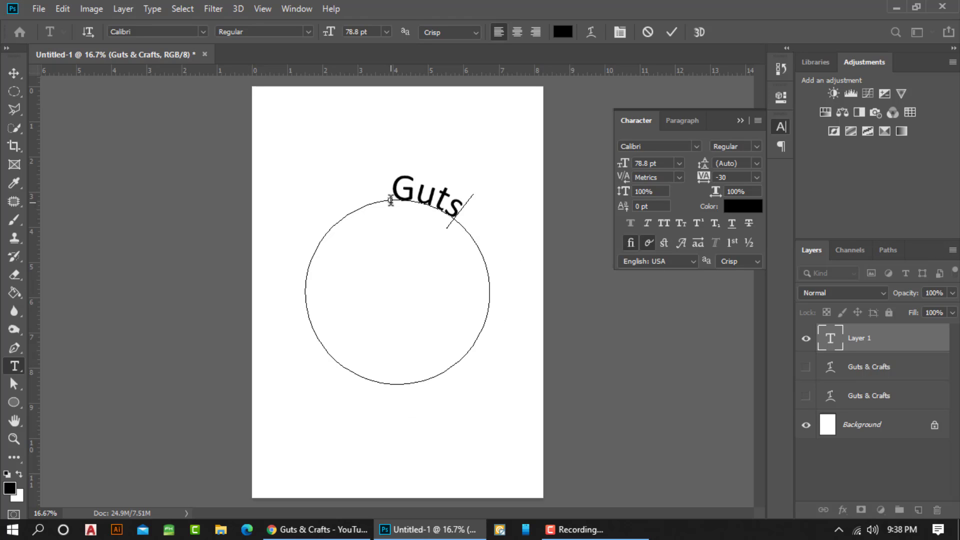
text( & Crafts)
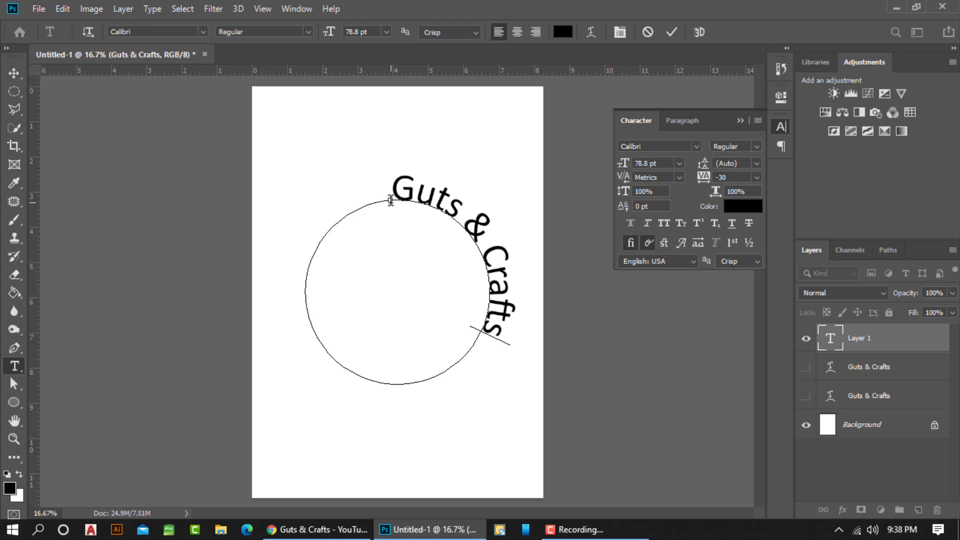
click(494, 340)
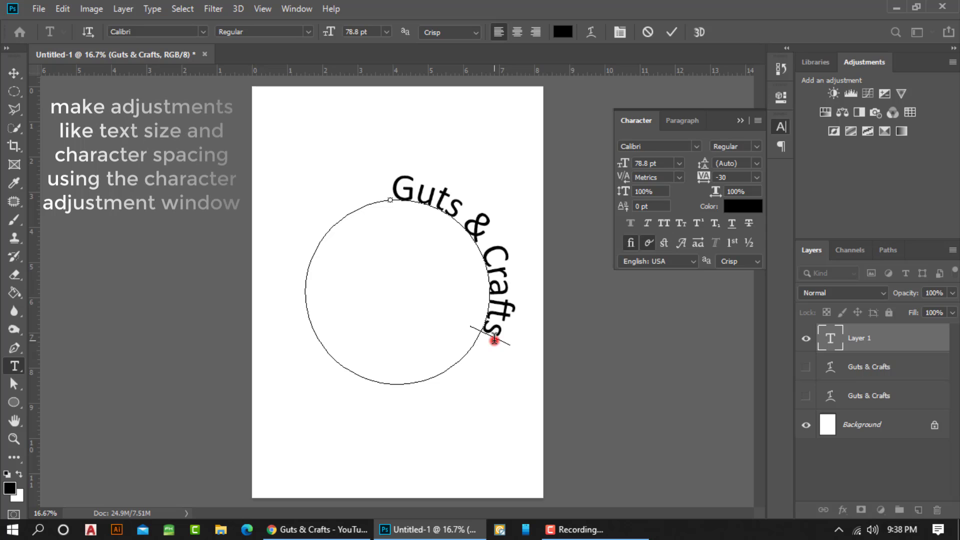
drag(494, 340, 404, 196)
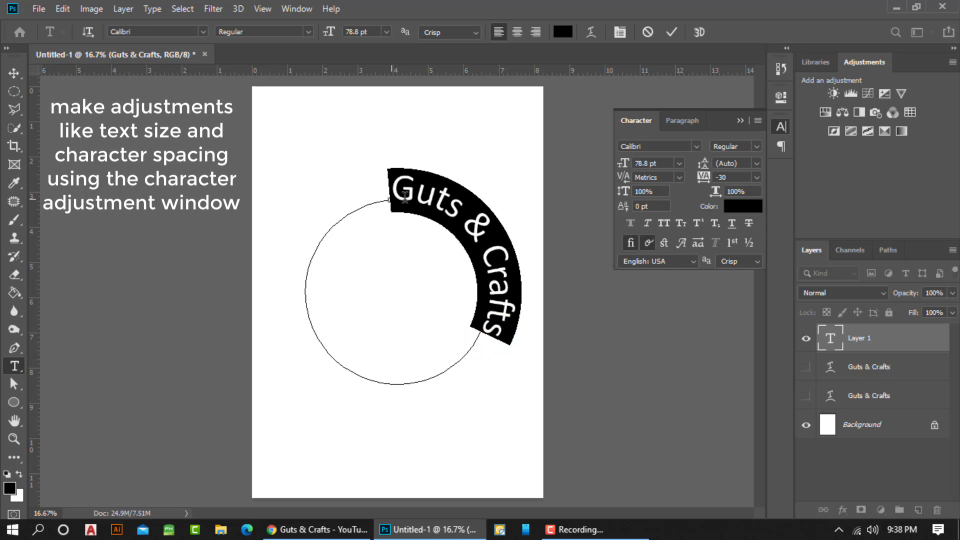
key(ctrl)
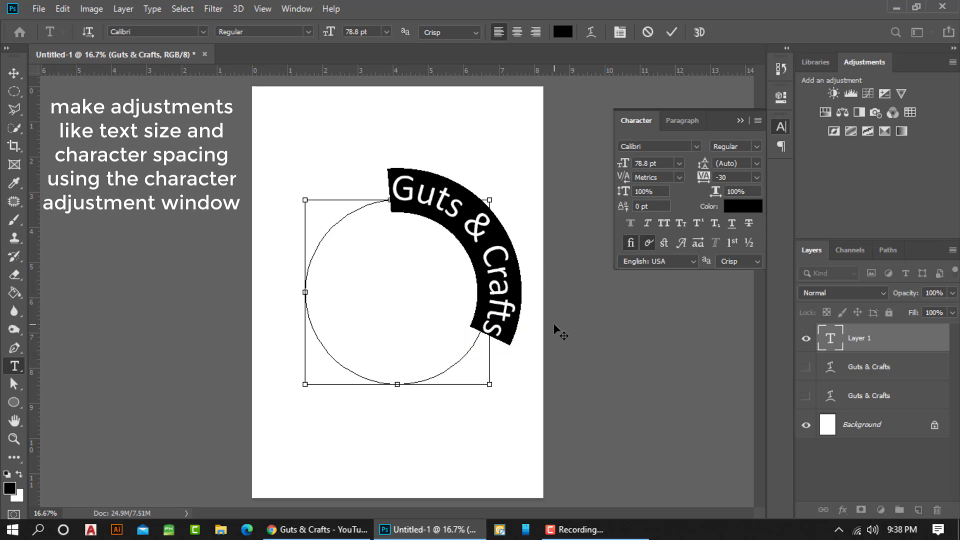
click(490, 351)
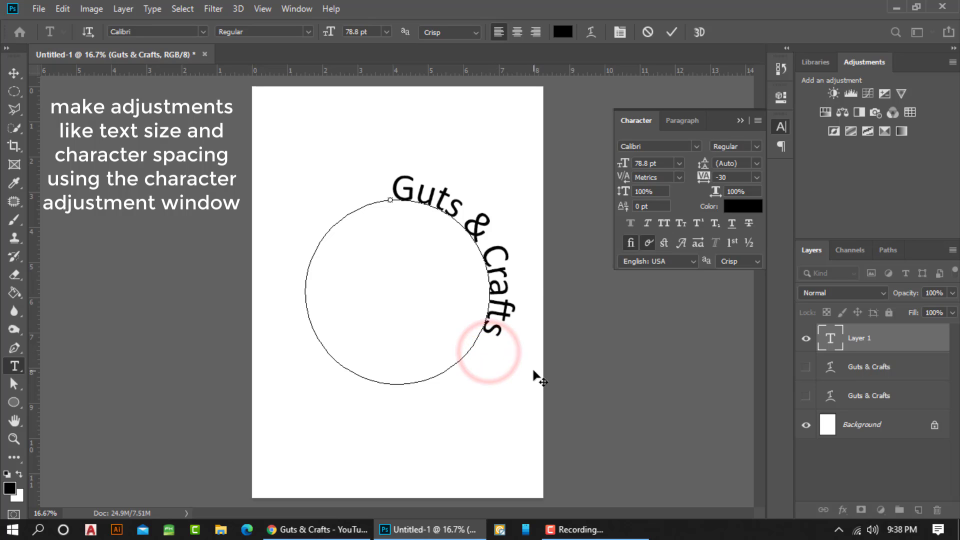
click(14, 75)
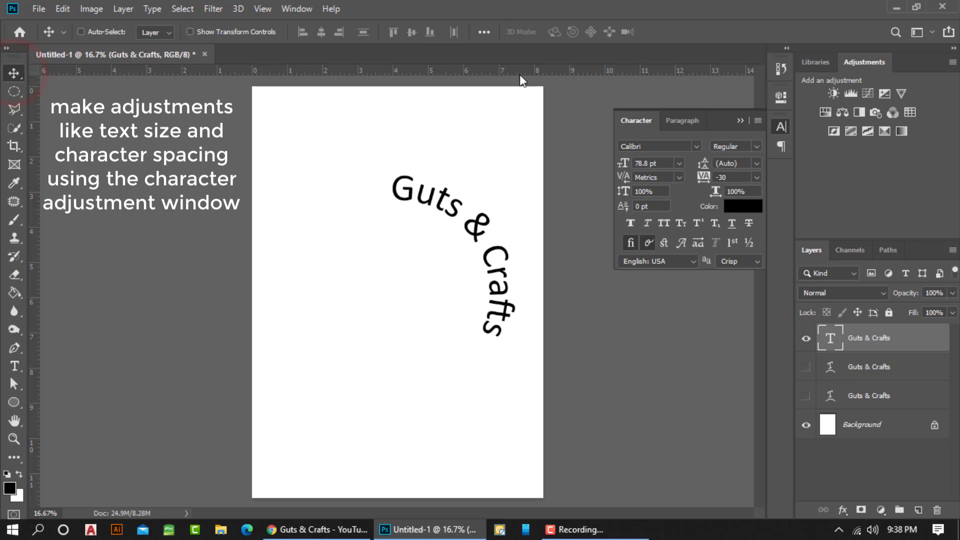
Center-align the circular Guts & Crafts text and try font sizes of 50 pt and 100 pt
key(t)
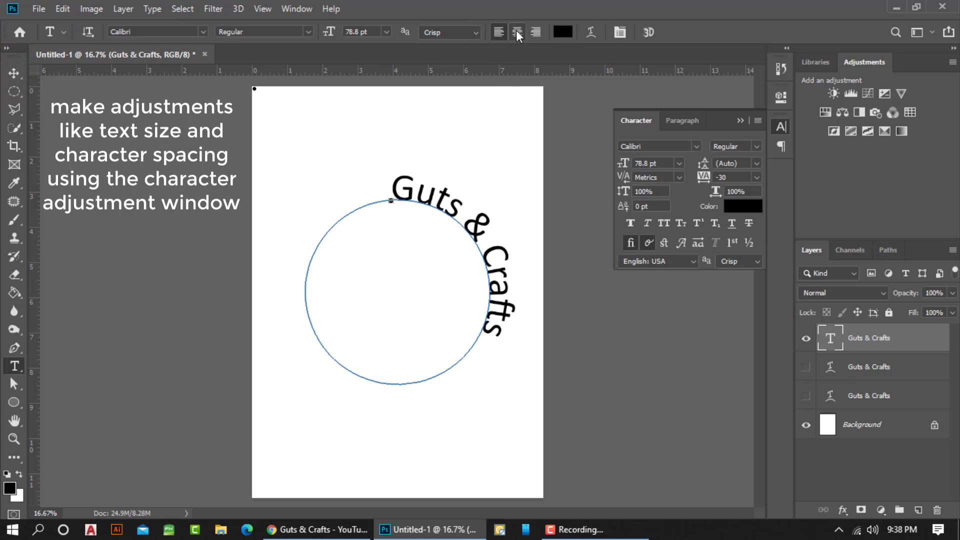
click(516, 32)
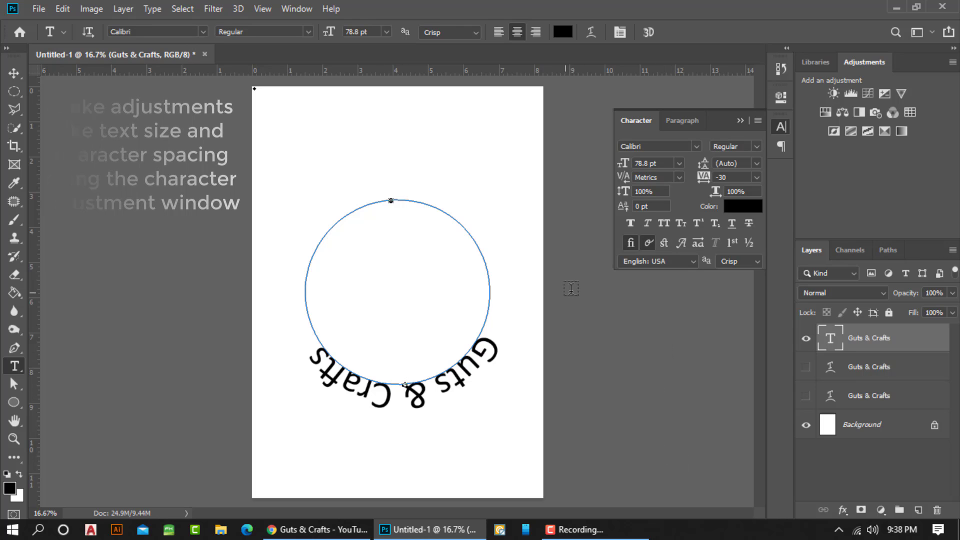
double_click(663, 163)
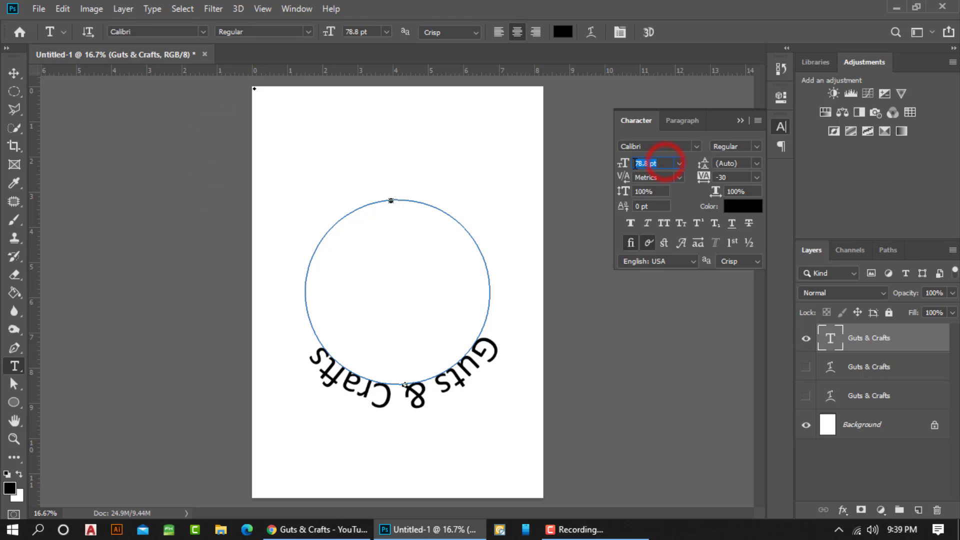
text(50)
key(Return)
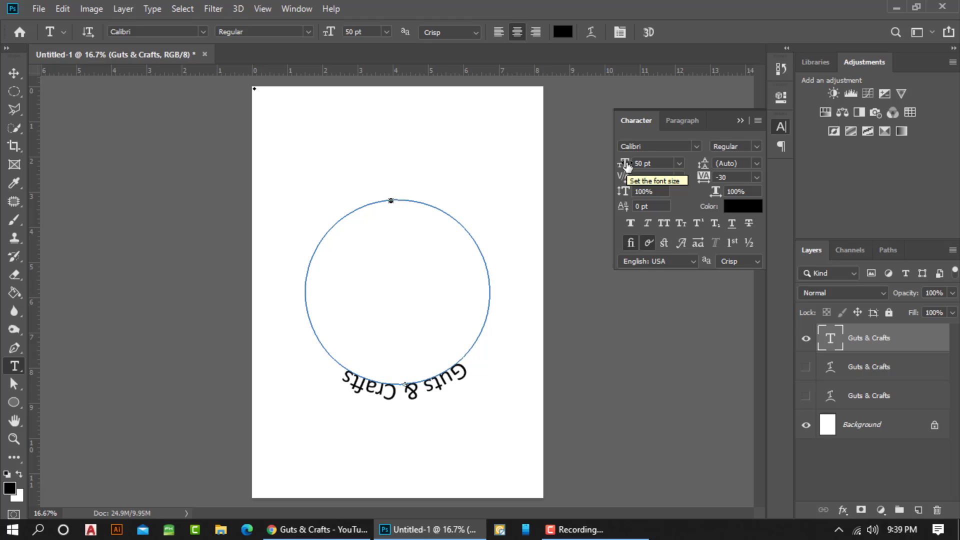
click(661, 163)
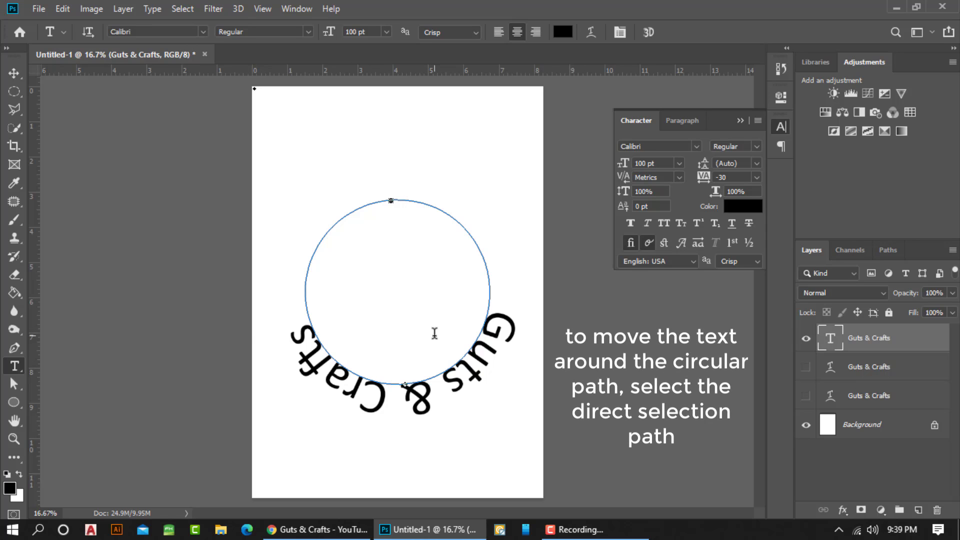
Slide the text along the path to the top outside of the circle and set its font size to 30 pt
click(17, 383)
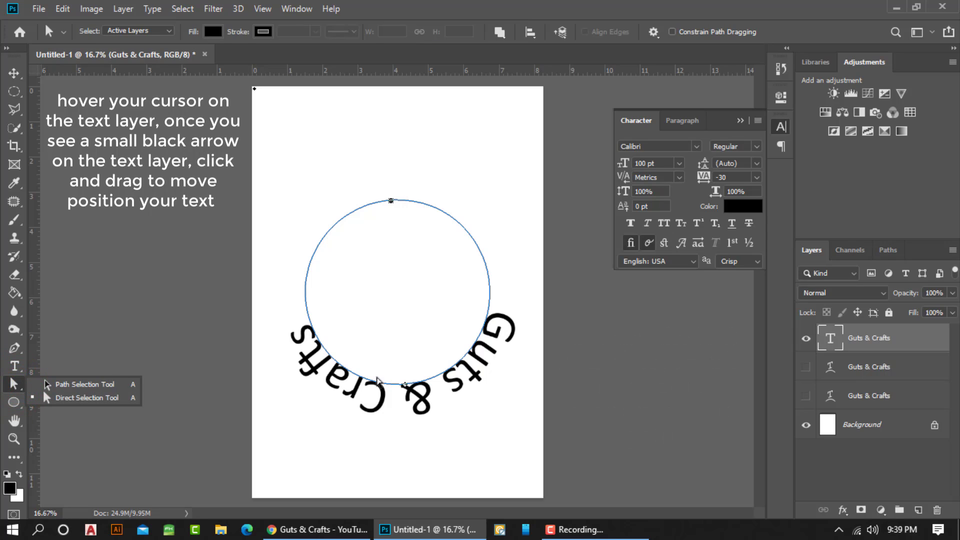
click(406, 389)
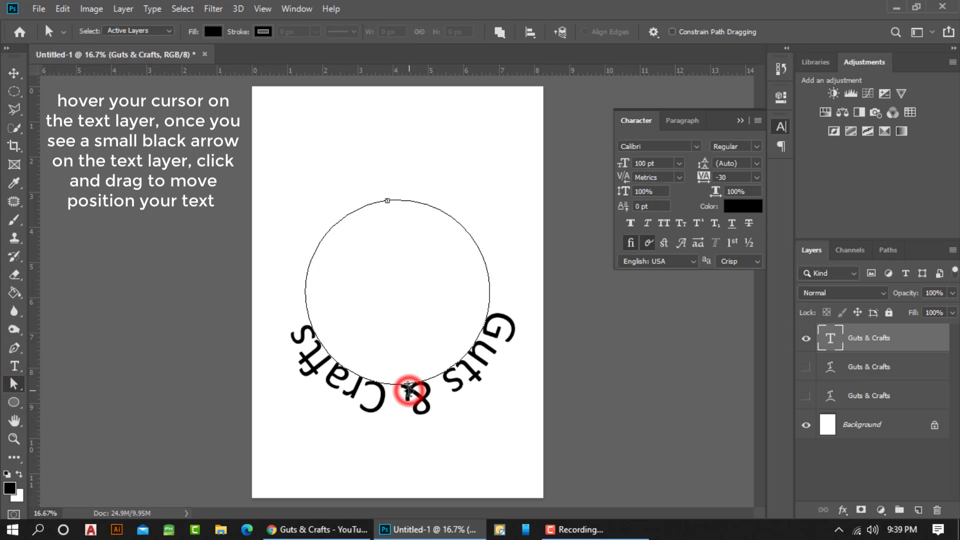
drag(302, 249, 402, 179)
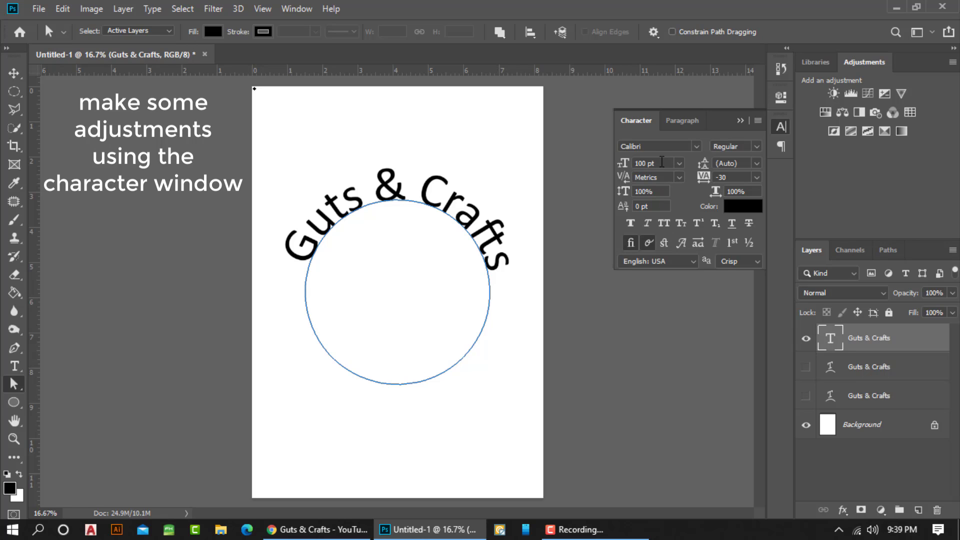
click(657, 163)
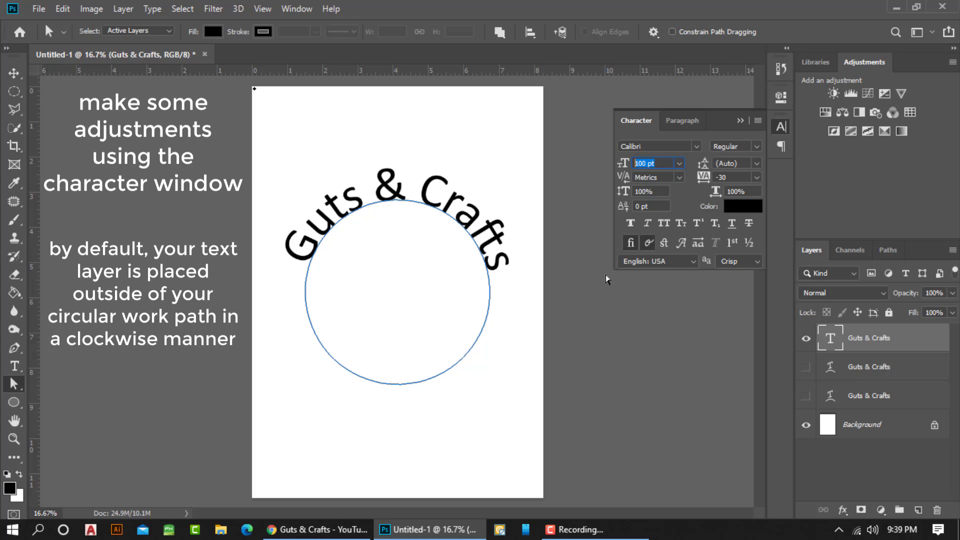
text(3)
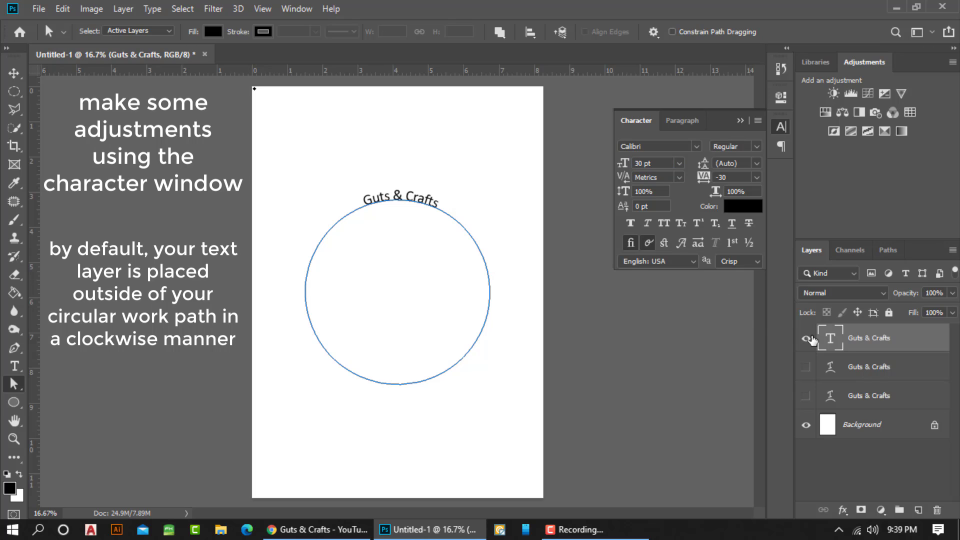
Repeat the "Guts & Crafts" wording until it appears four times along the upper half of the circle, then commit the text
click(15, 367)
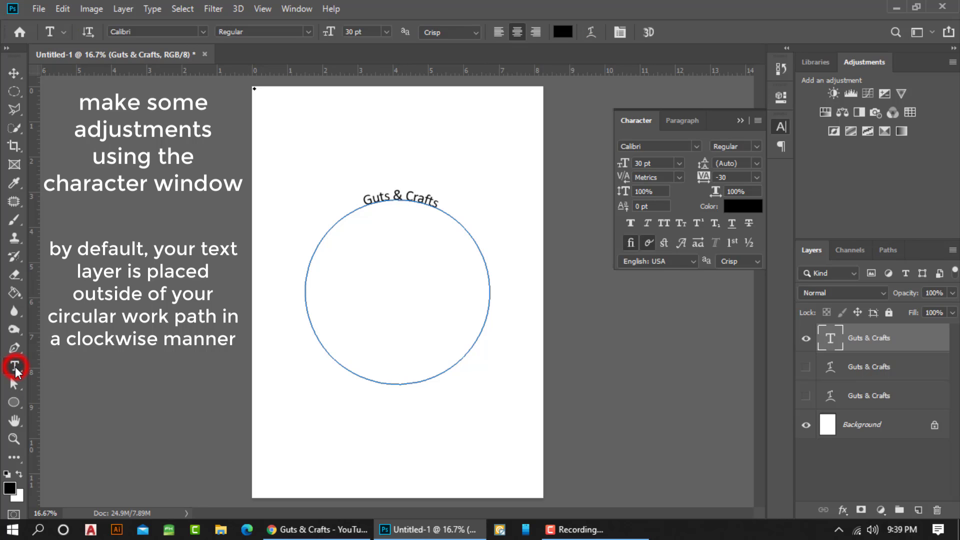
double_click(830, 338)
key(ctrl+c)
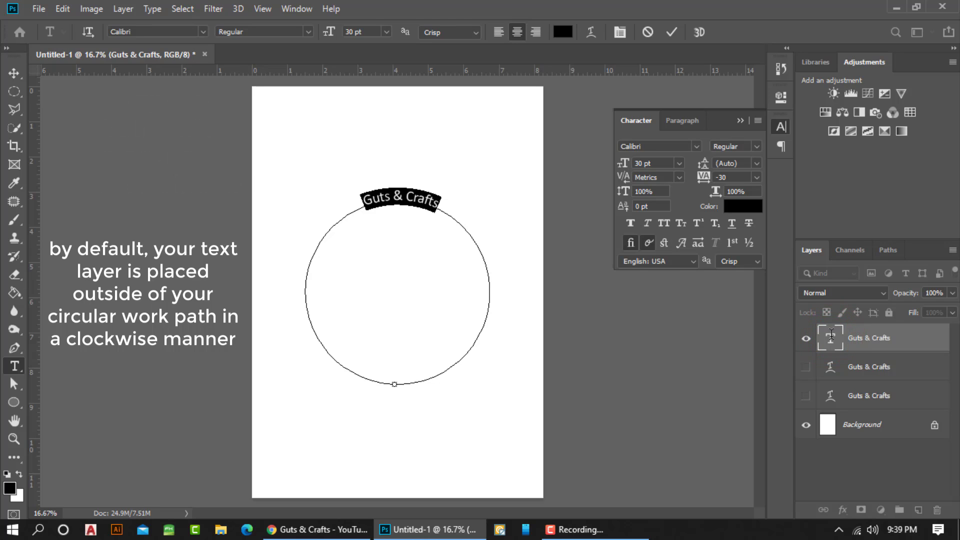
key(ctrl+h)
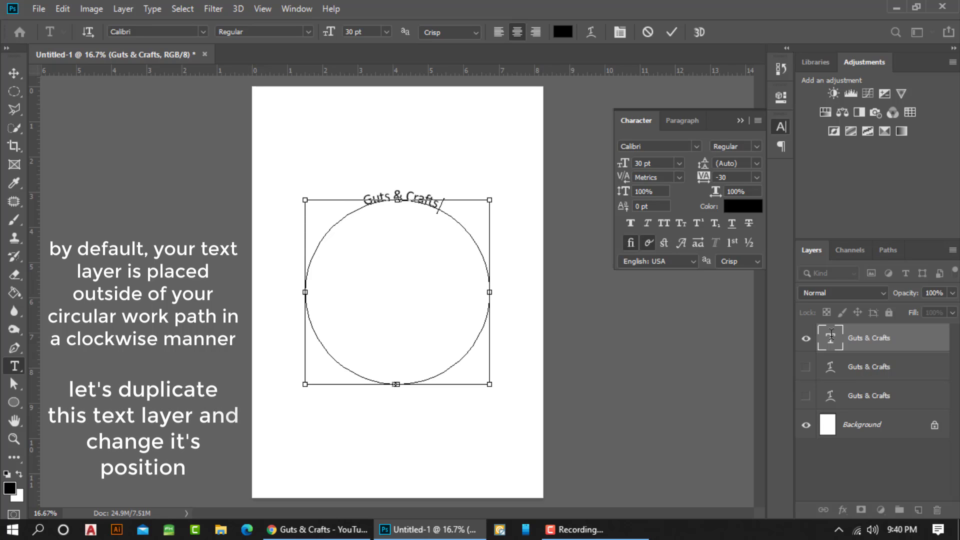
key(ctrl+v)
key(ctrl+v)
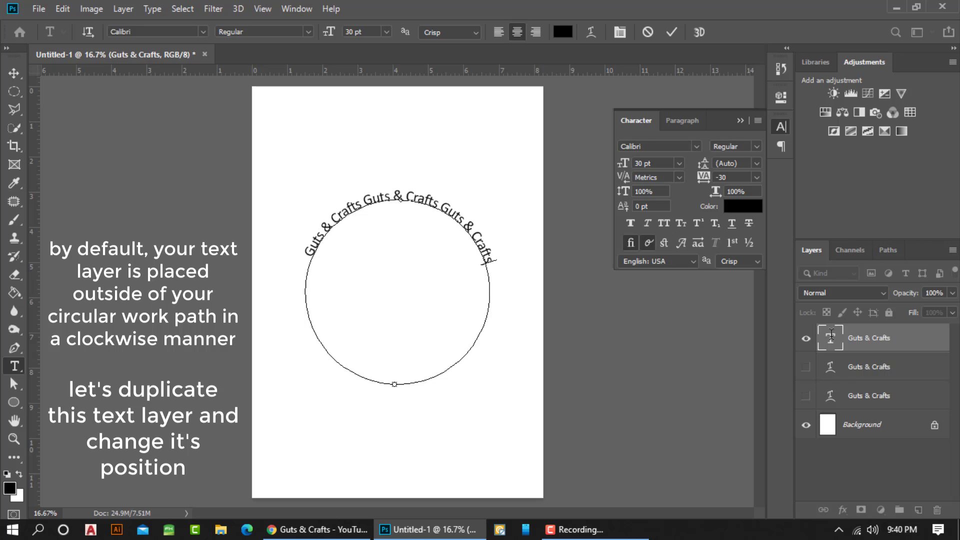
key(ctrl+v)
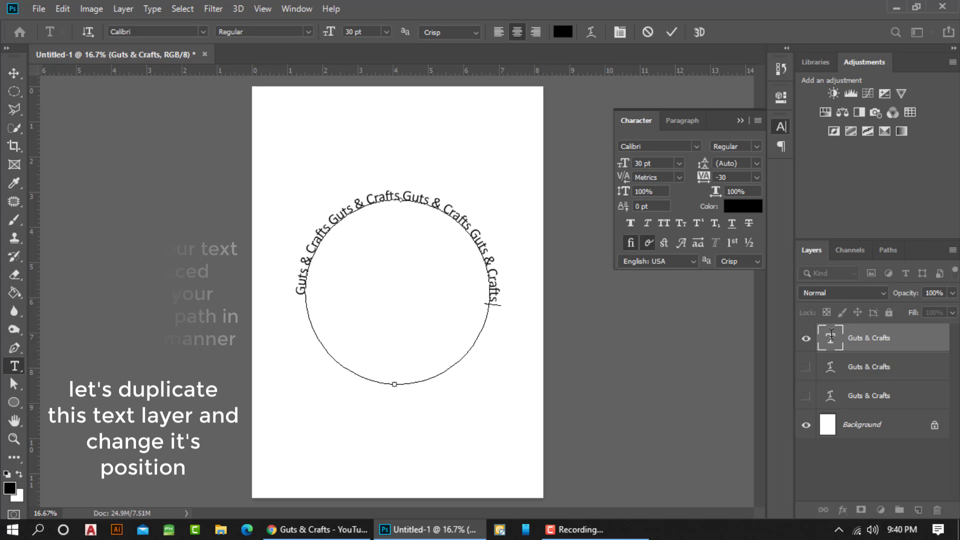
key(ctrl+Return)
key(m)
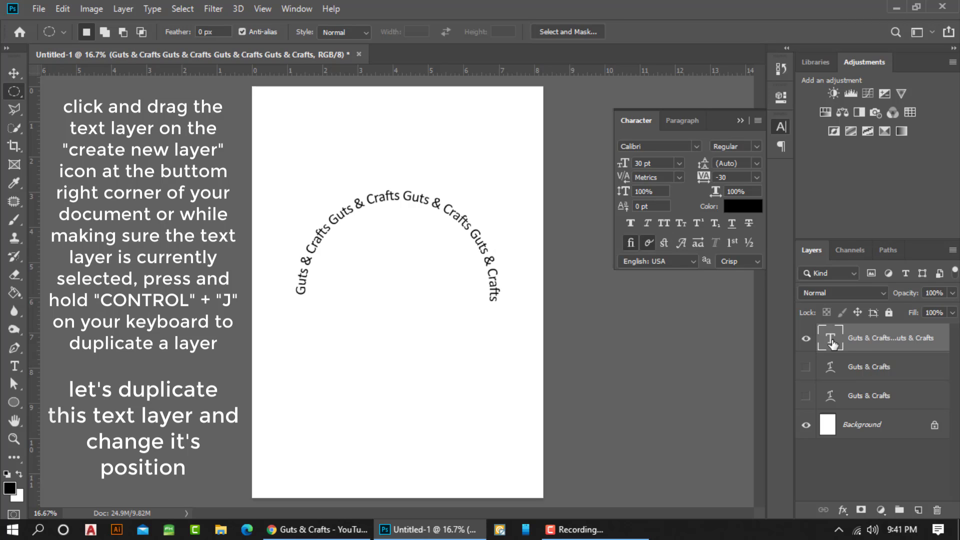
Duplicate the repeated text layer and flip the copy to the bottom half of the circle, inside the path
mouse_move(860, 335)
mouse_down()
mouse_move(881, 341)
mouse_move(921, 456)
mouse_move(917, 510)
mouse_up()
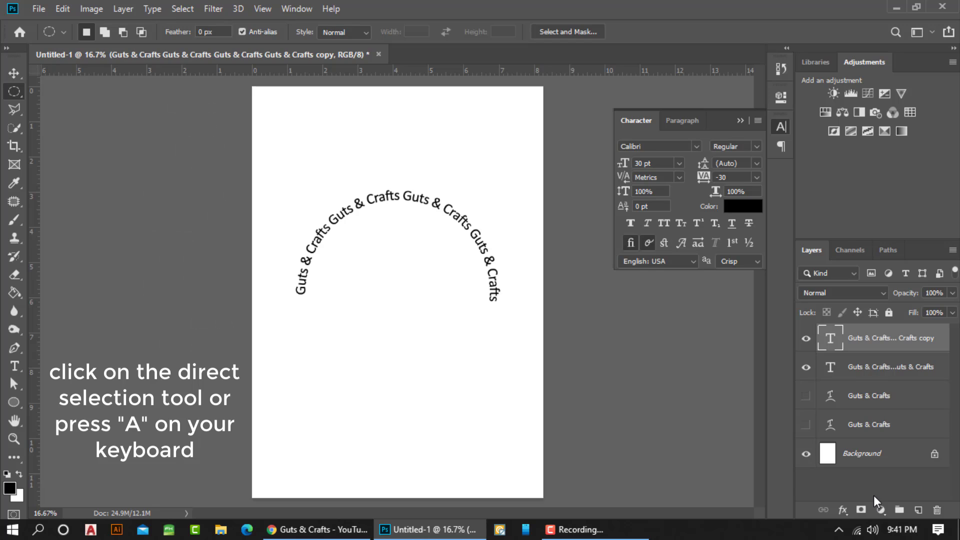
click(19, 387)
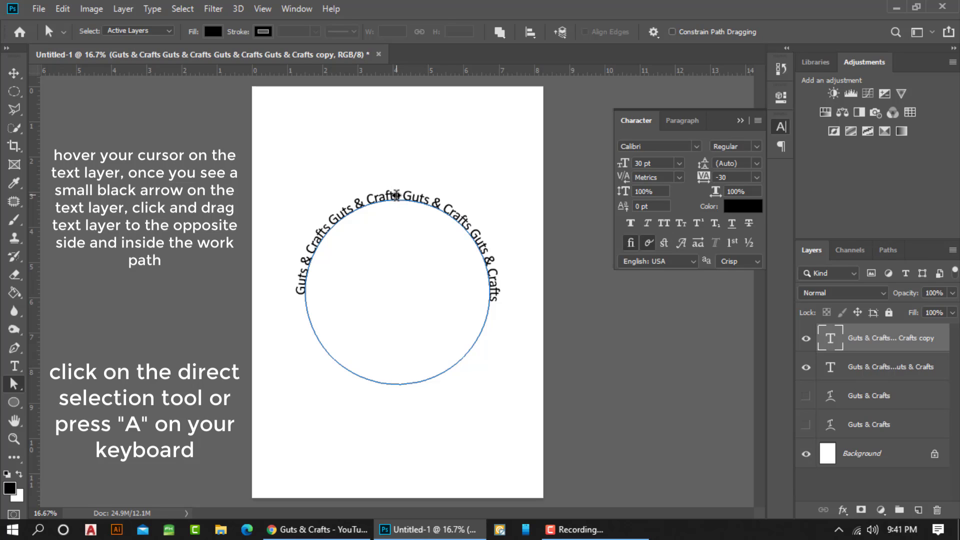
drag(395, 195, 395, 381)
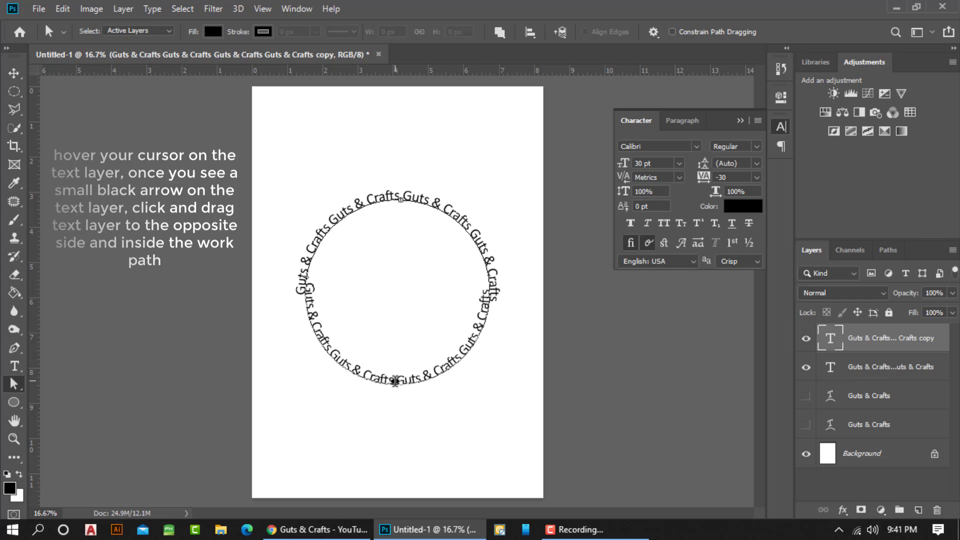
drag(395, 381, 397, 381)
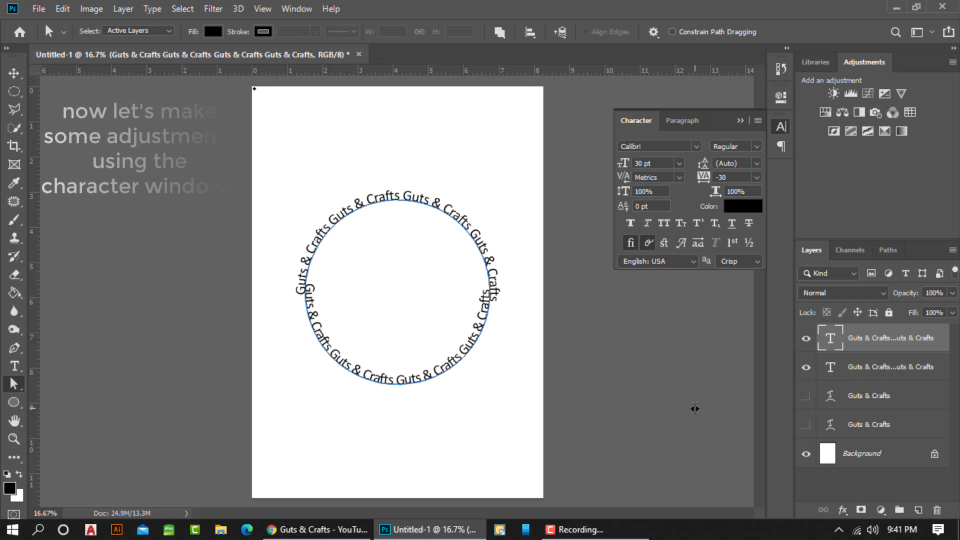
click(695, 408)
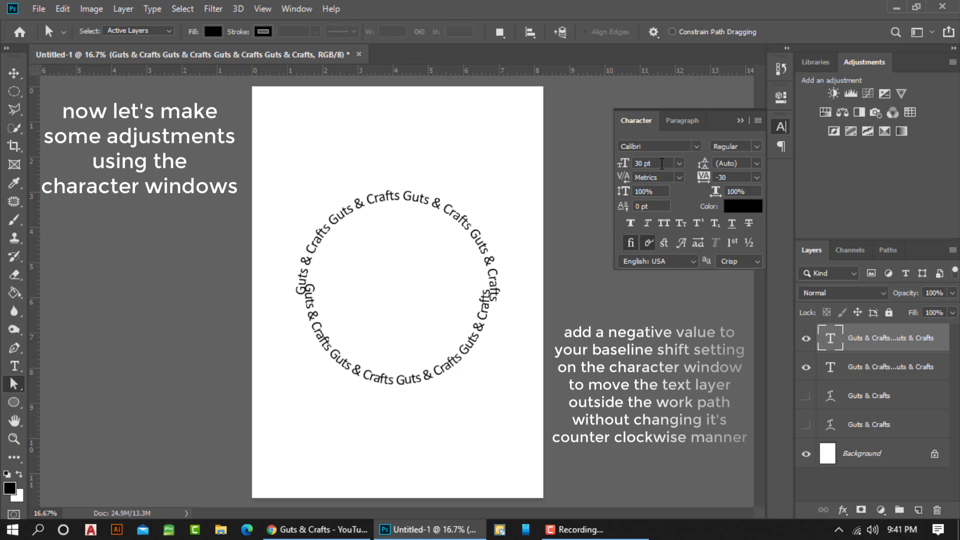
Set the circular text's font size to 25 pt and give the bottom-half text a baseline shift of -13 pt
click(661, 164)
click(639, 163)
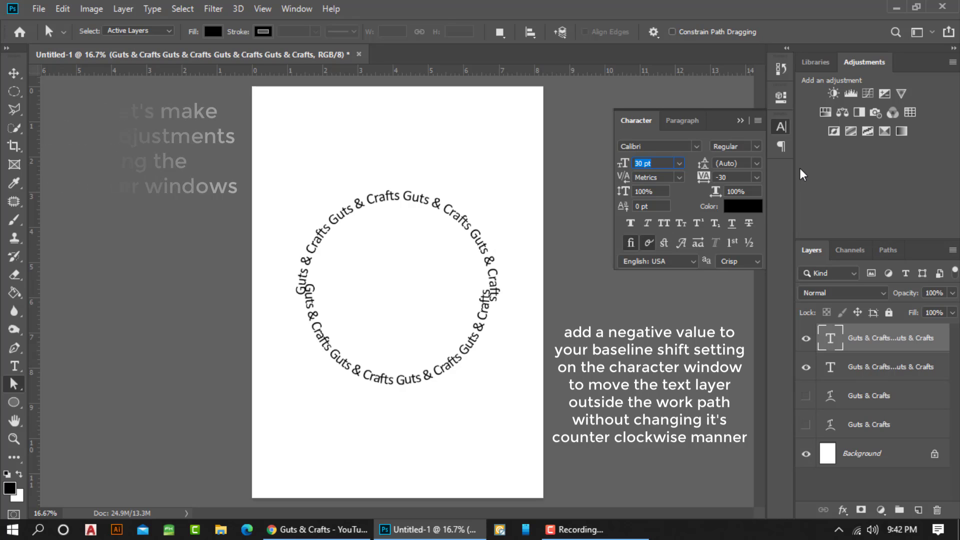
drag(635, 206, 726, 215)
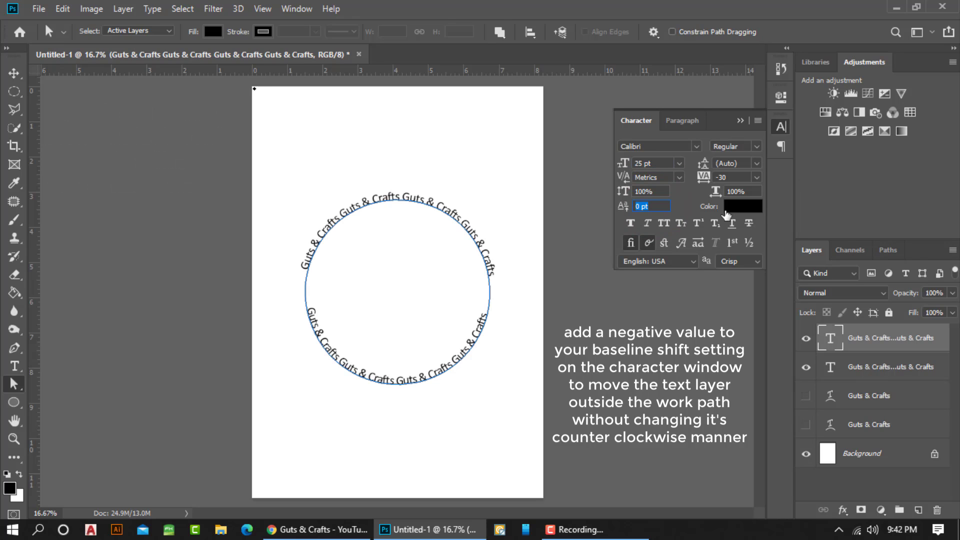
text(-25)
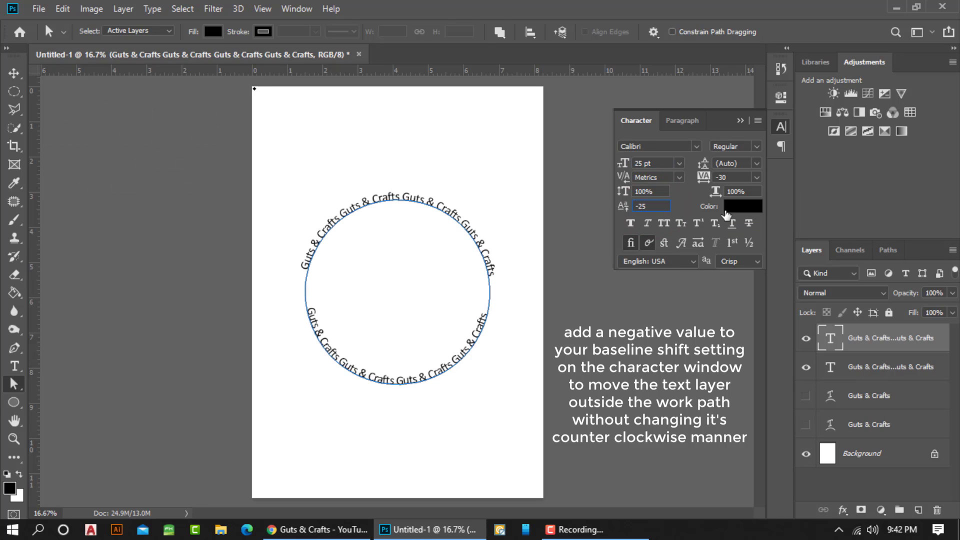
click(650, 206)
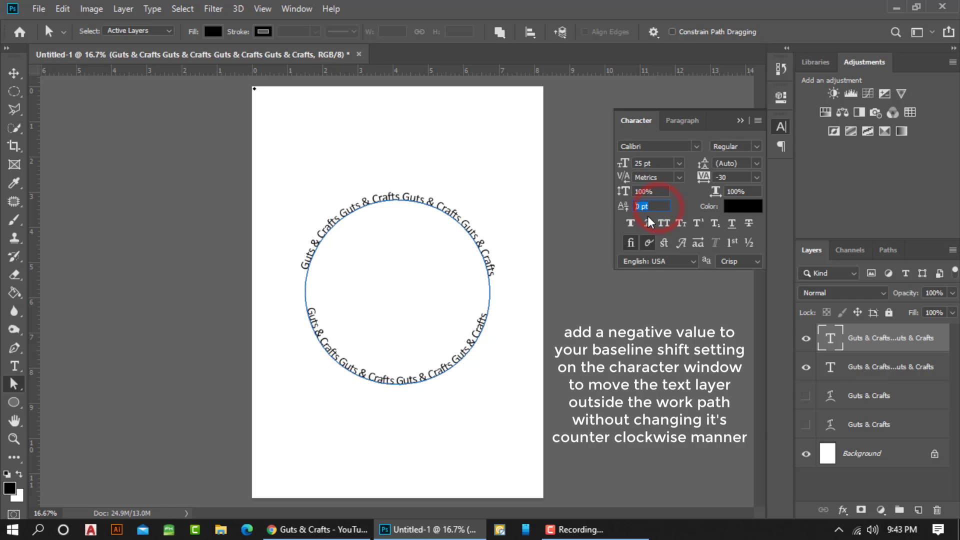
text(-13)
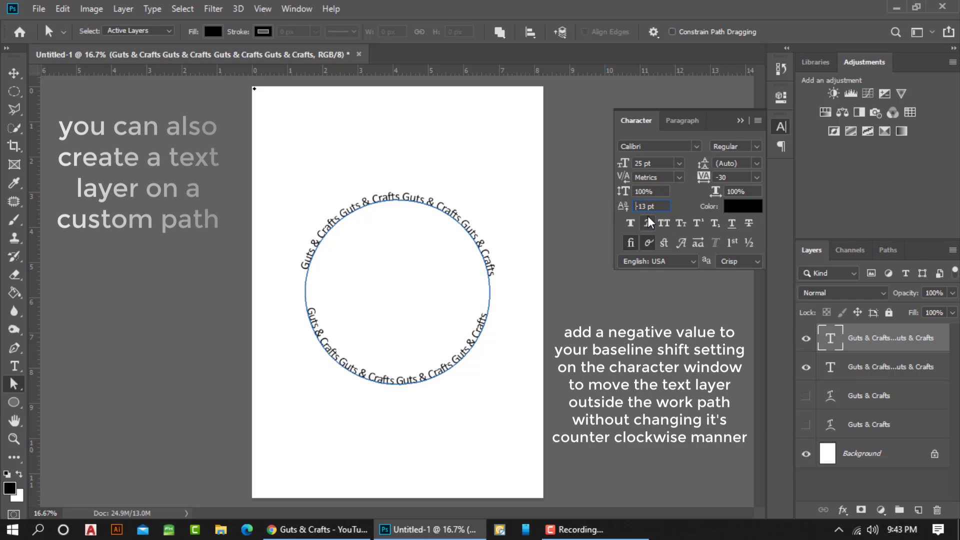
key(Return)
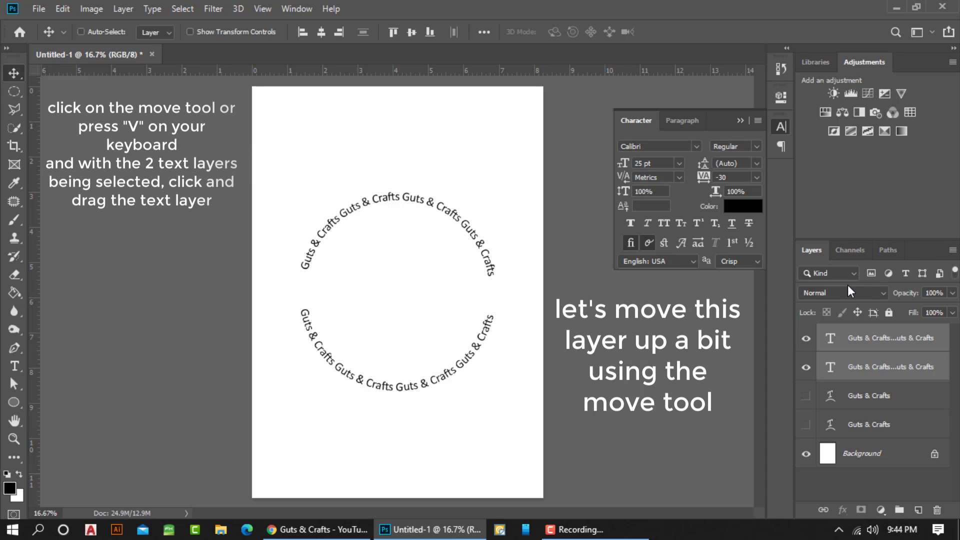
Move both circular text layers together up to the top part of the page
drag(407, 204, 394, 134)
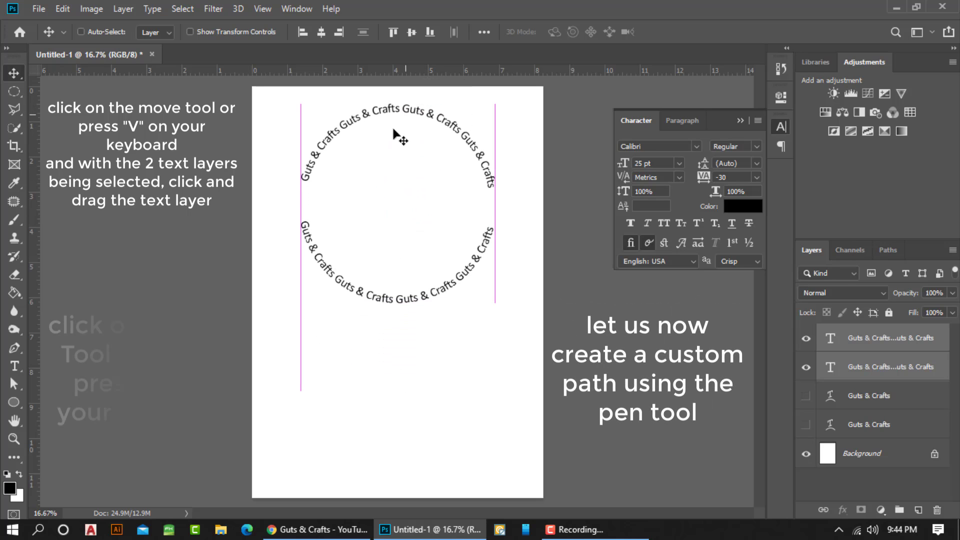
Draw an open wavy path with the Pen tool, starting at the page's left edge below the circular text
click(13, 349)
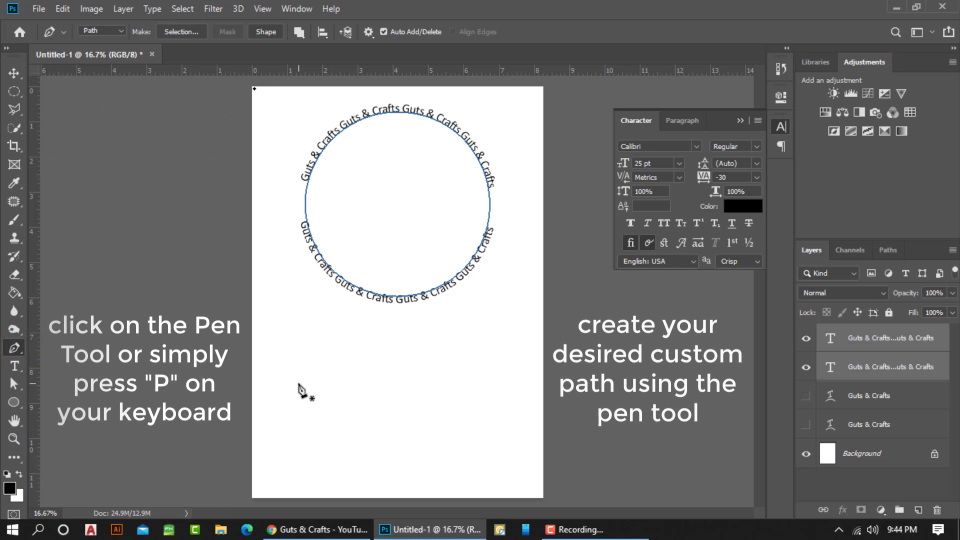
click(260, 381)
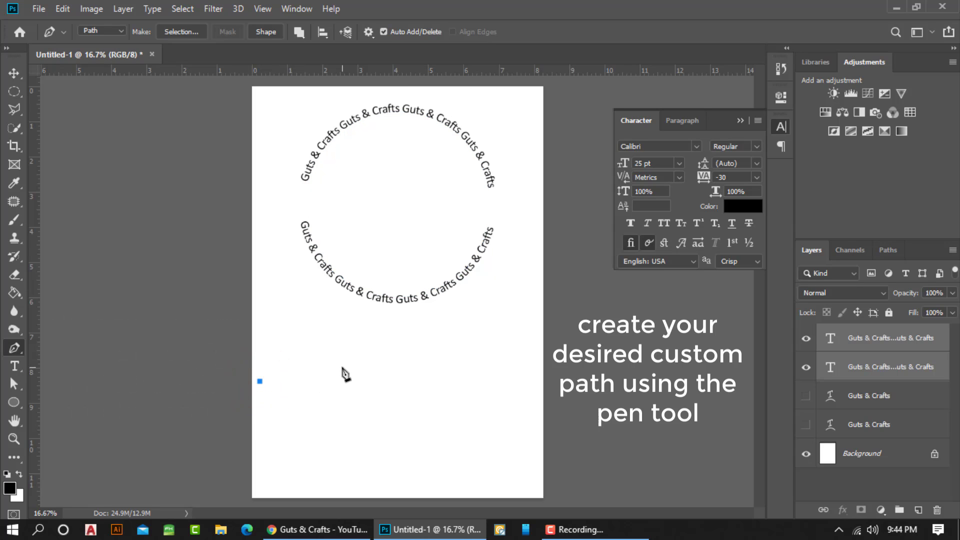
drag(342, 367, 367, 382)
drag(378, 395, 398, 401)
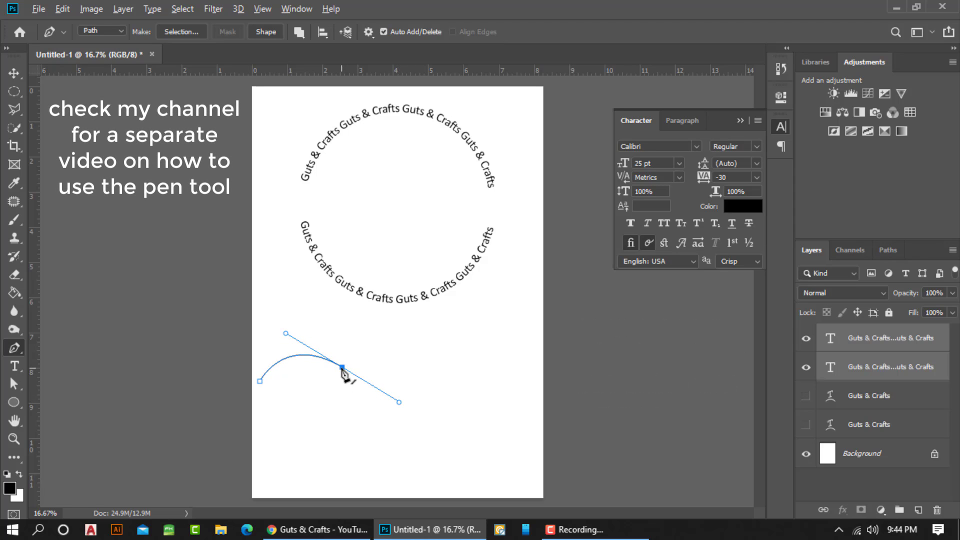
click(428, 363)
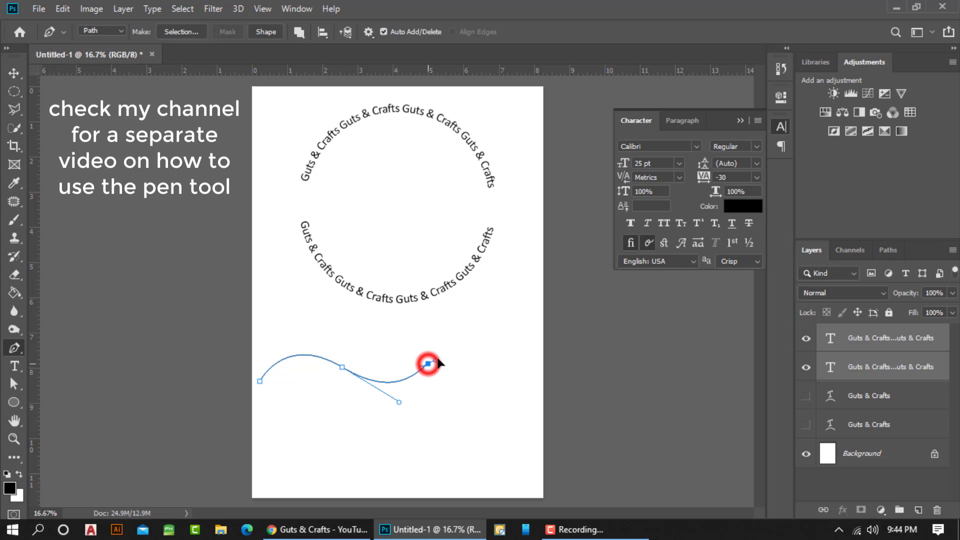
mouse_move(436, 357)
mouse_down()
mouse_move(444, 354)
mouse_move(433, 356)
mouse_up()
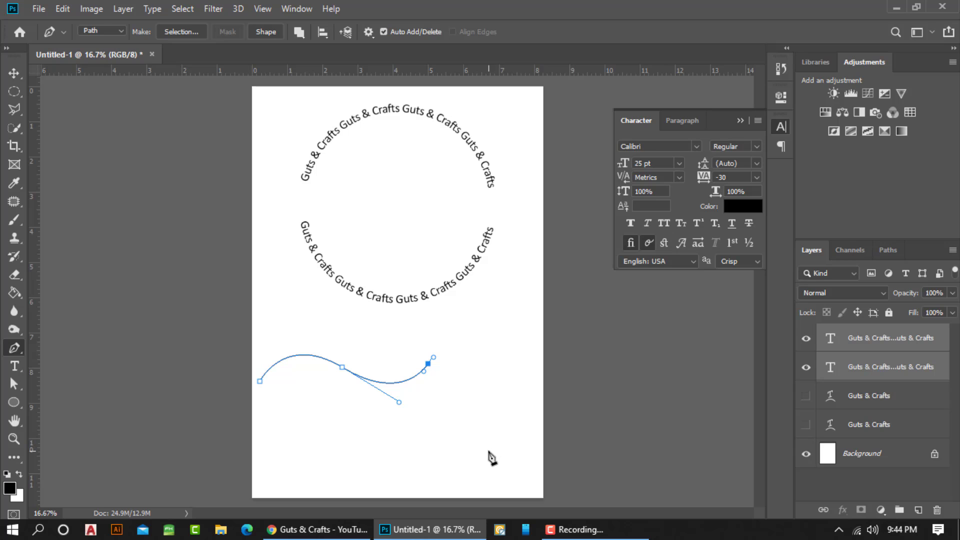
Extend the wavy path with a wide curve down the page's right side that loops back inward beneath the wave
drag(482, 454, 510, 457)
key(ctrl+z)
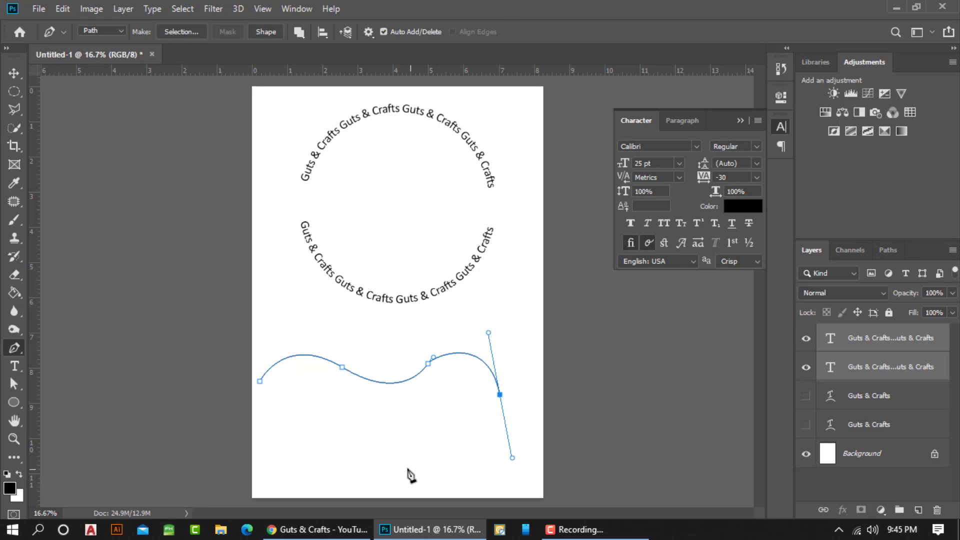
drag(399, 462, 373, 449)
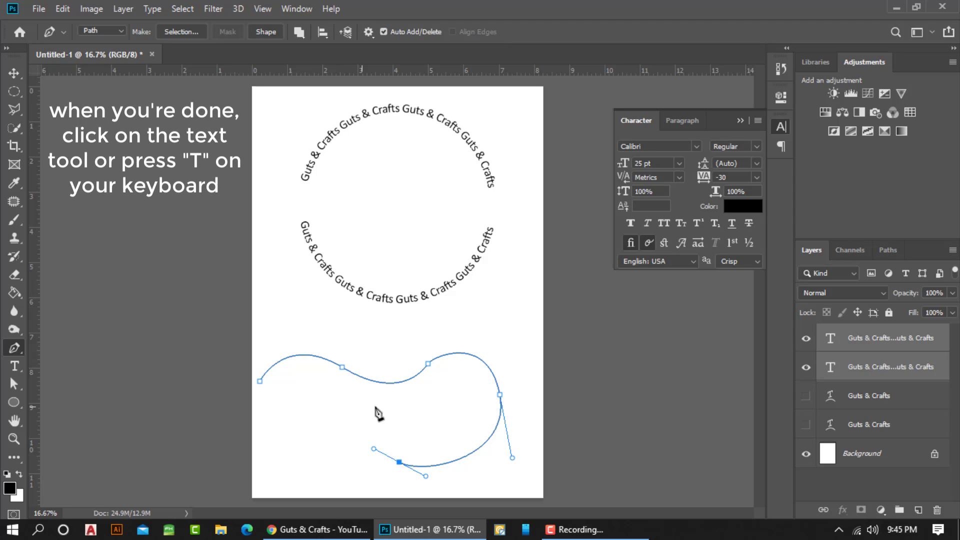
drag(394, 402, 412, 393)
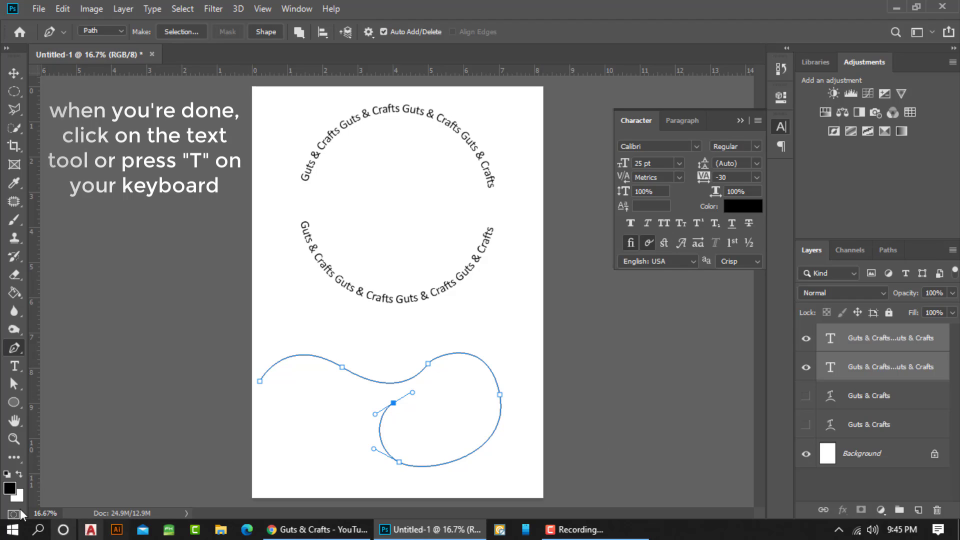
Add left-aligned "Guts & Crafts" type at 30 pt on the custom path, starting from the path's left end
click(17, 364)
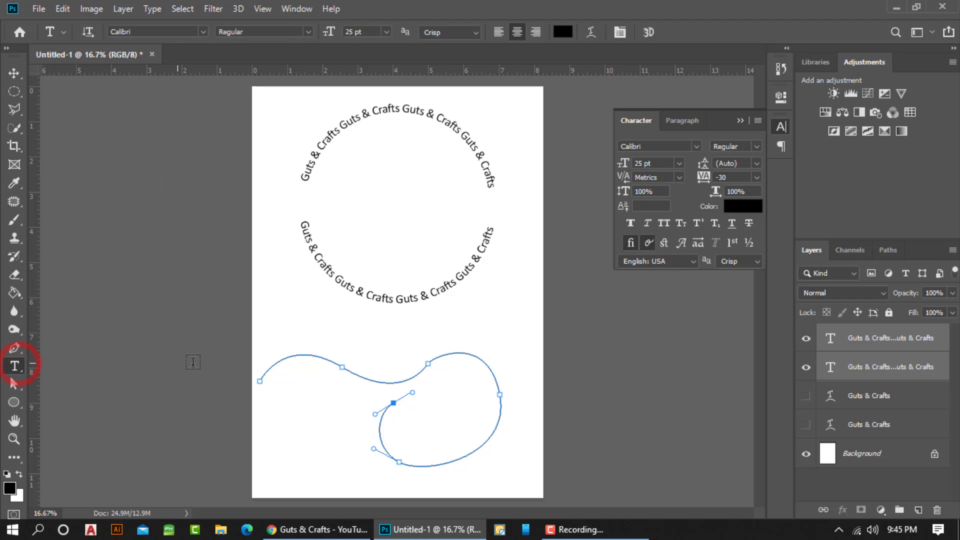
click(16, 366)
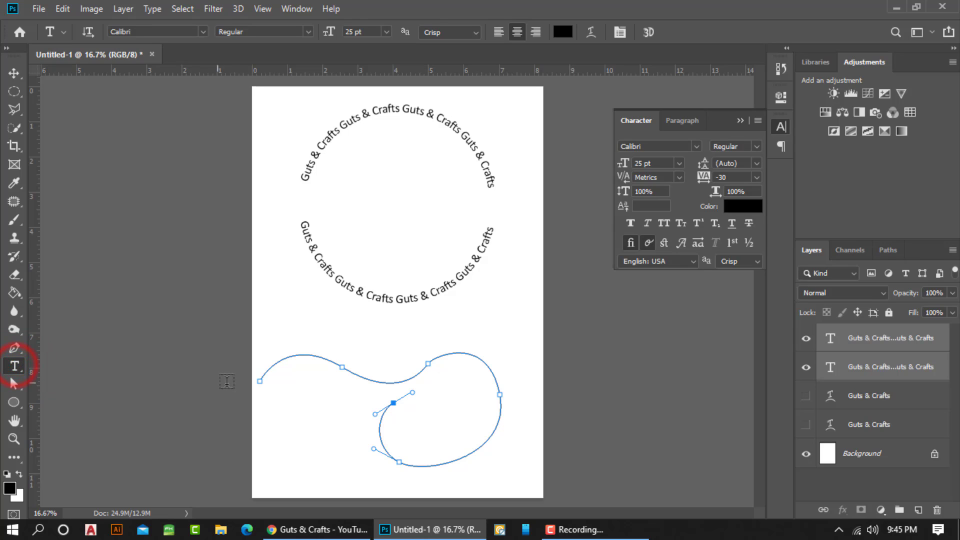
click(262, 374)
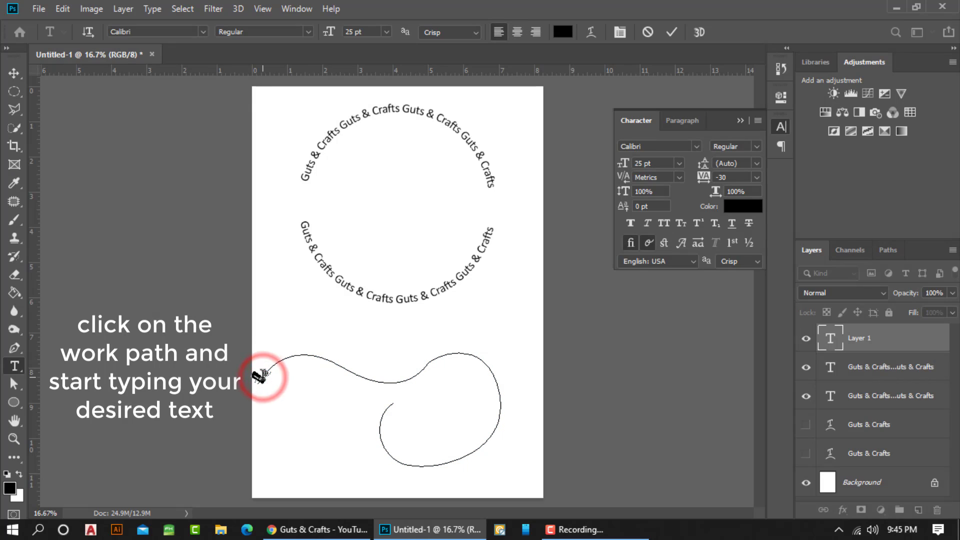
key(ctrl)
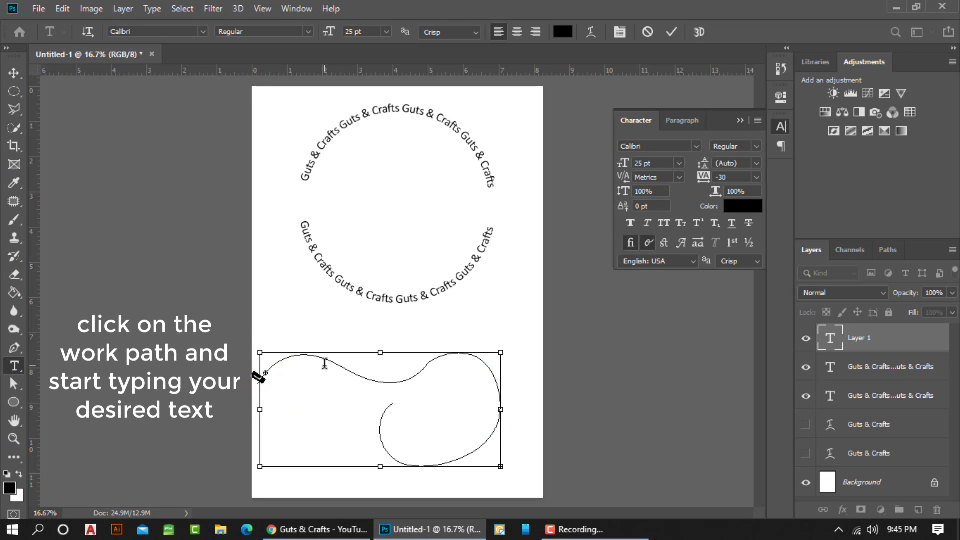
text(G)
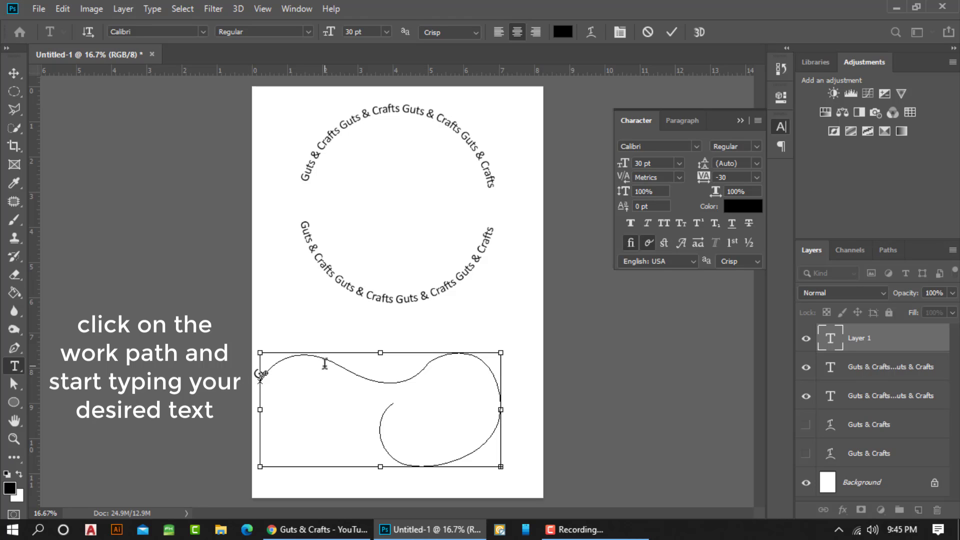
key(ctrl+a)
click(498, 36)
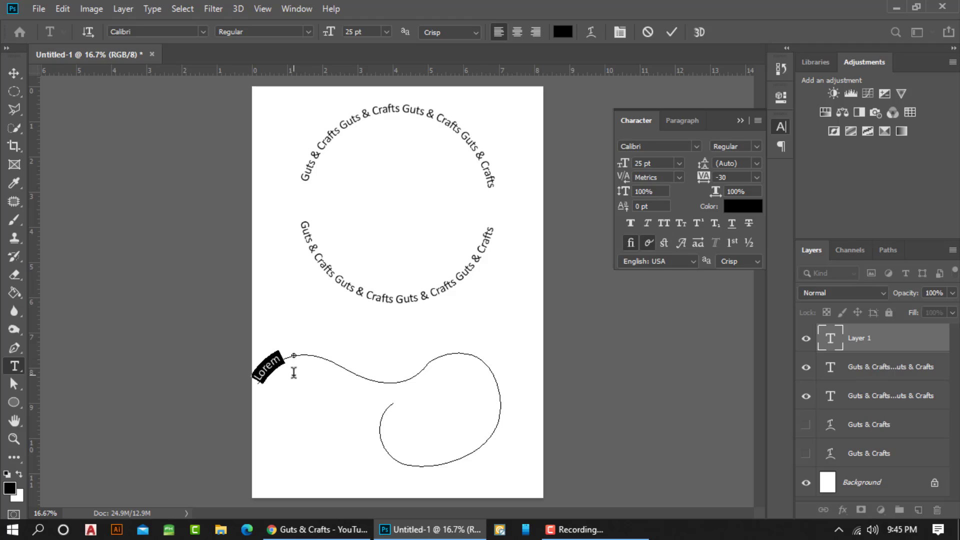
key(ctrl+z)
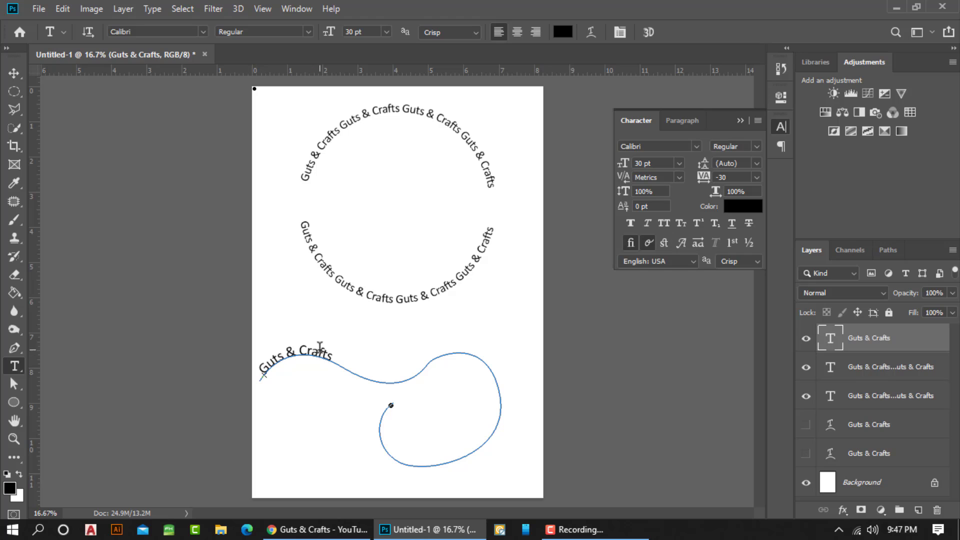
Repeat the "Guts & Crafts" wording along the custom path until it runs around the loop to the inner end
click(332, 356)
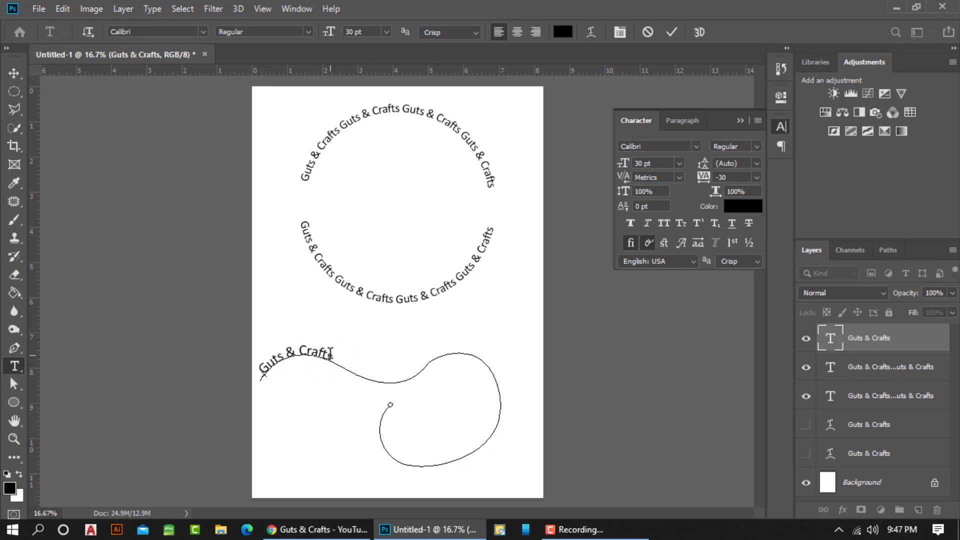
text(Guts & Crafts)
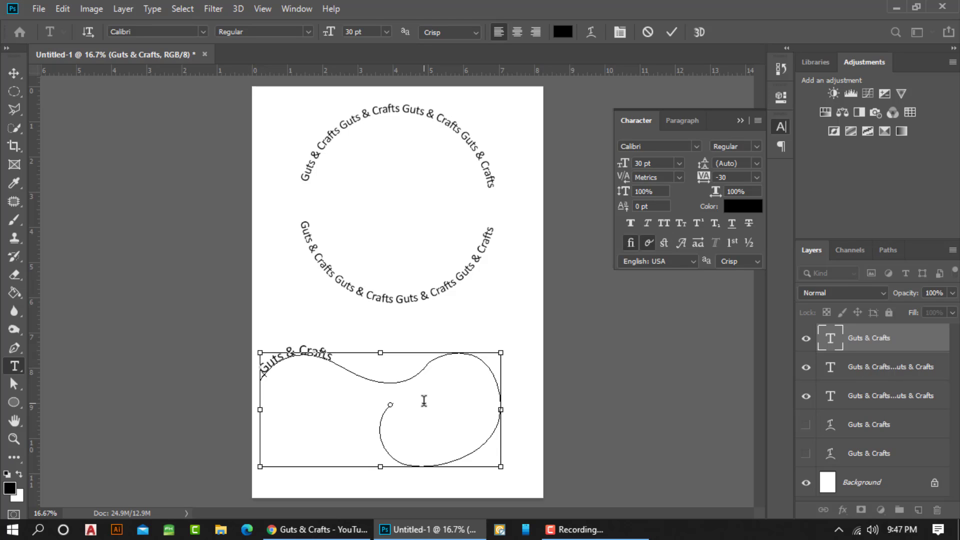
text(Guts & Crafts)
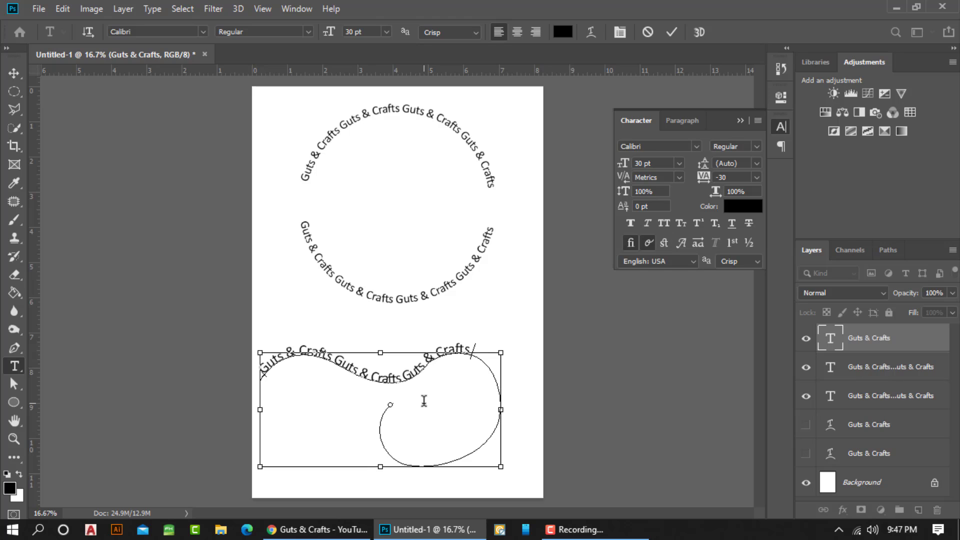
text(Guts & Crafts)
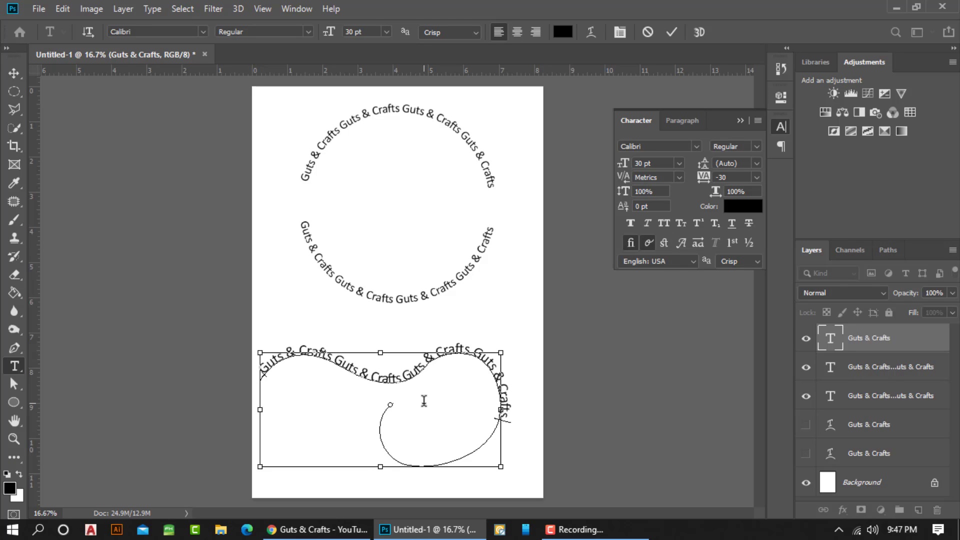
text(Guts & Crafts)
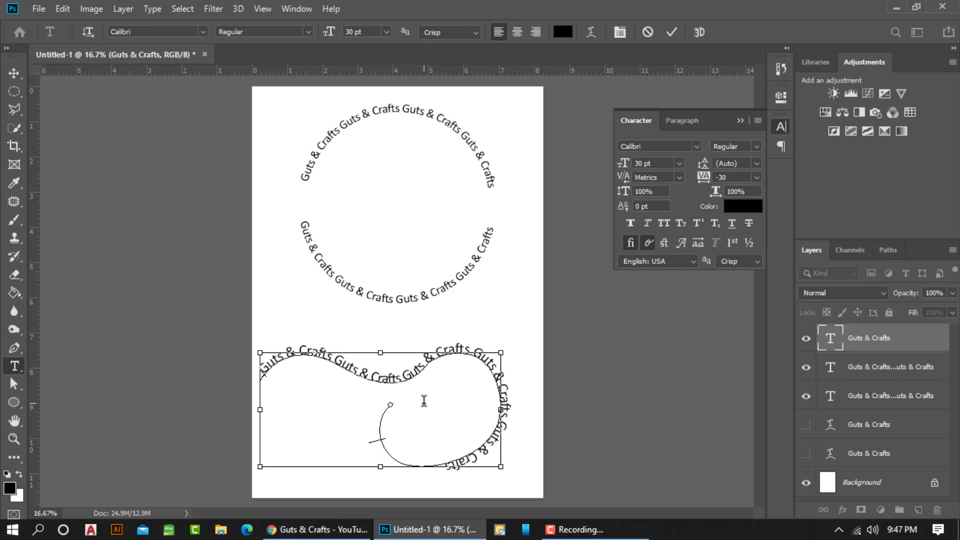
text(Guts & Crafts)
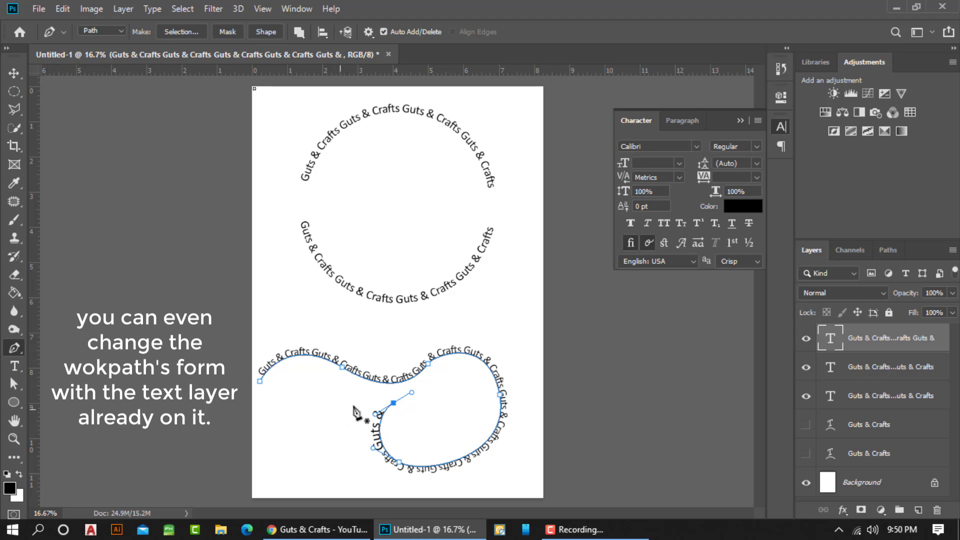
Reshape the text path's inner end by moving its last anchor point further into the loop and adjusting its direction handle
click(395, 403)
click(394, 404)
drag(395, 404, 432, 387)
click(414, 398)
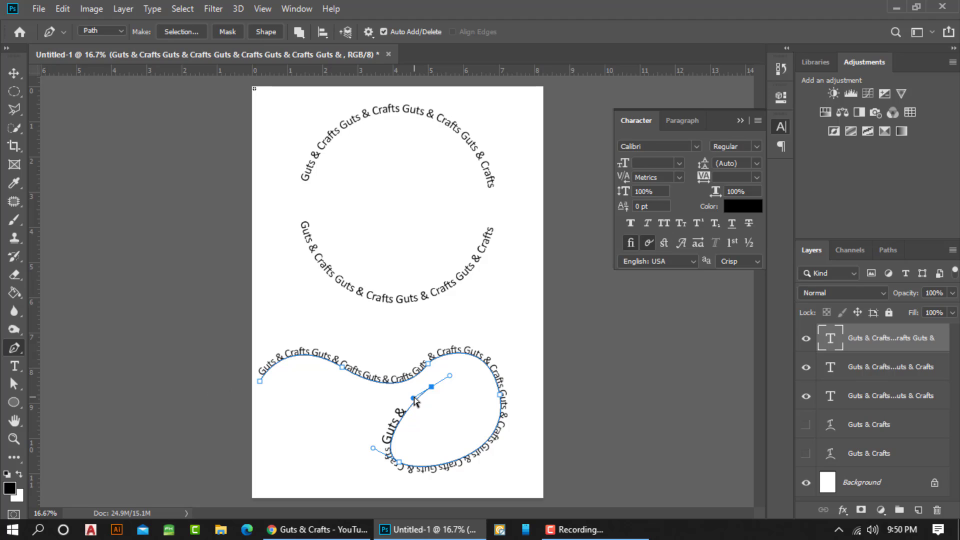
drag(414, 398, 371, 392)
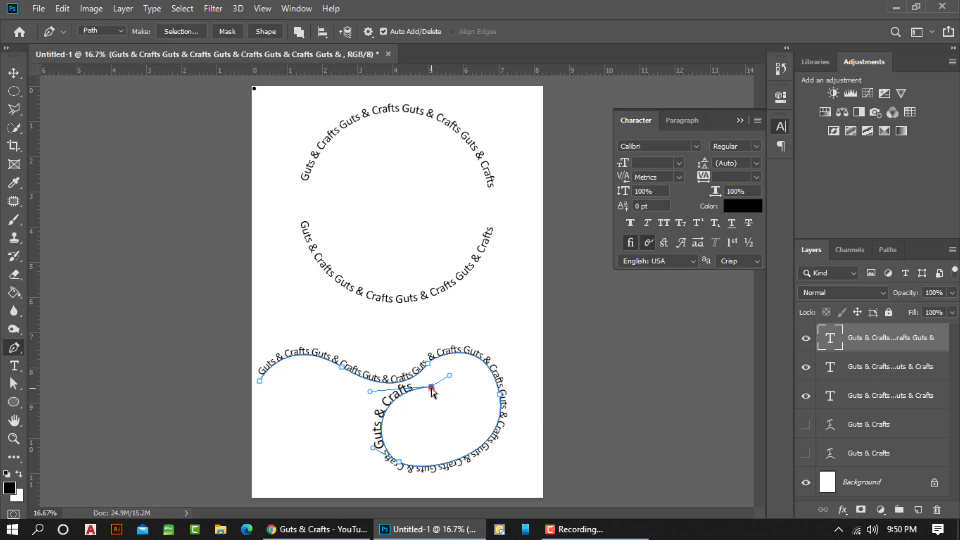
drag(432, 388, 430, 399)
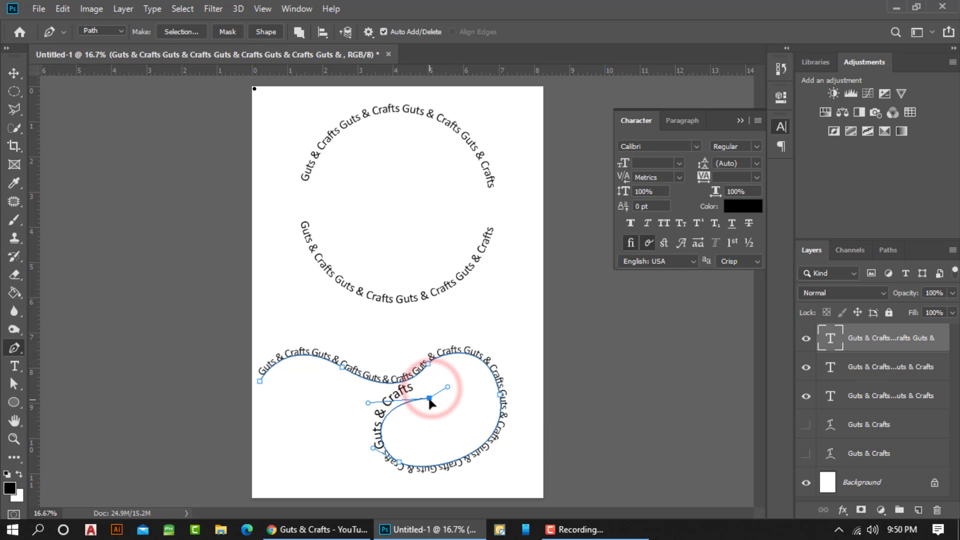
click(368, 402)
key(super)
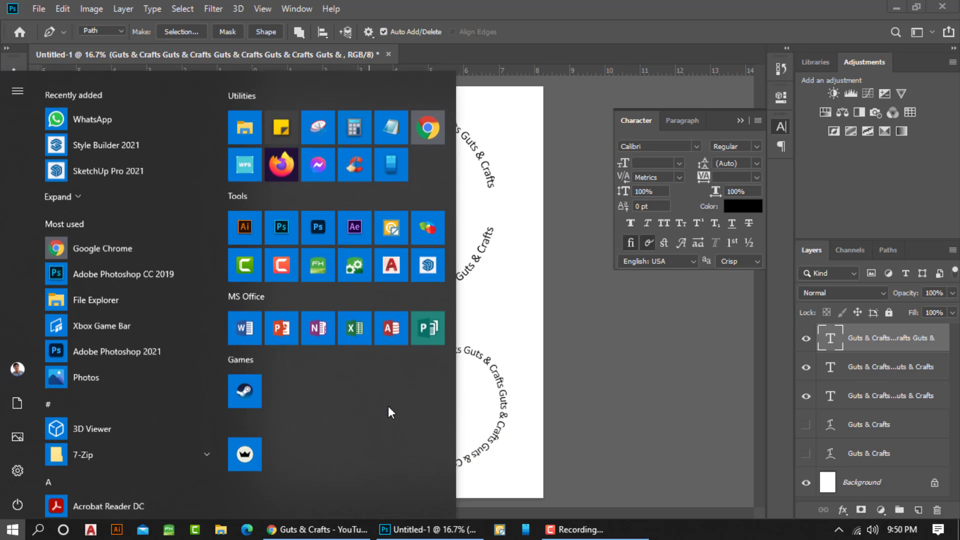
text(lculator)
click(586, 14)
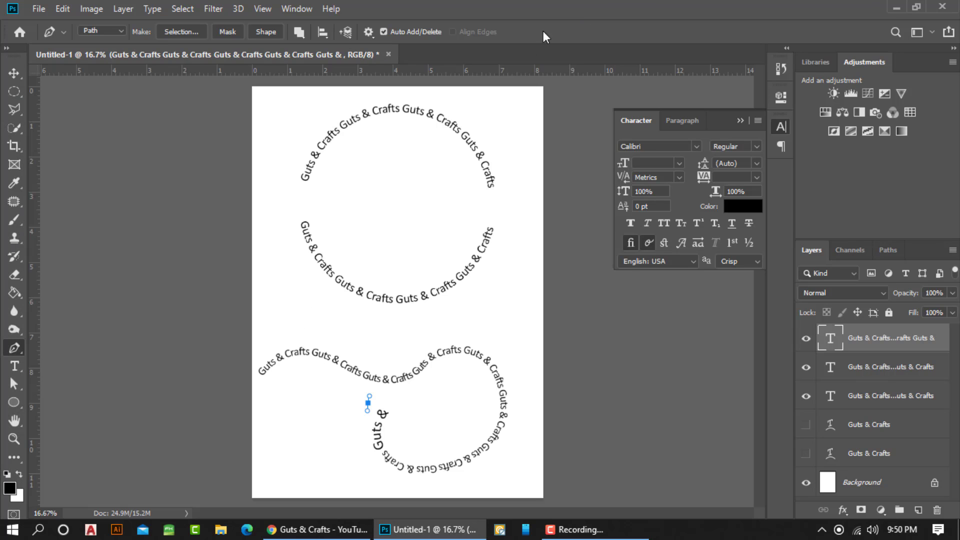
key(Delete)
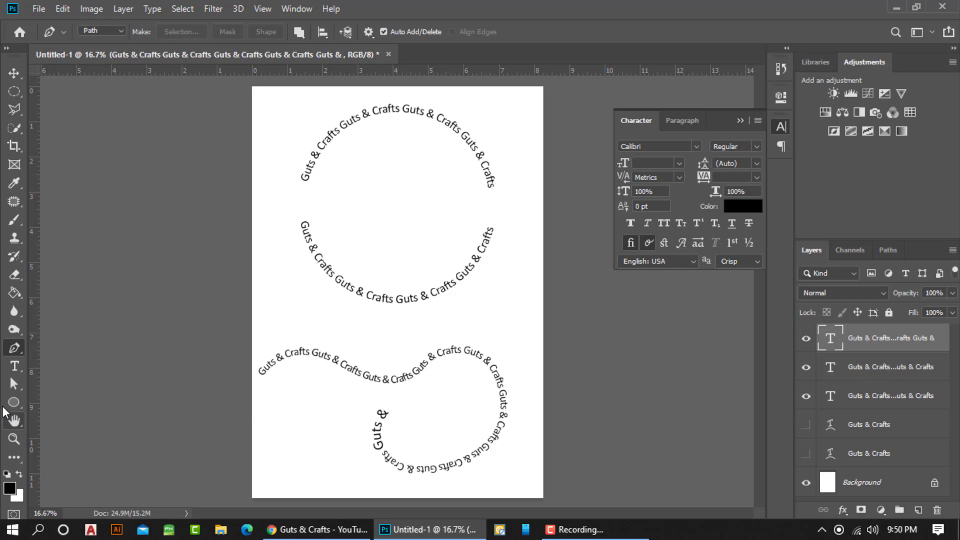
Reselect the text path and pull the end anchor's direction handle outward to widen the final curve, then deselect the path
click(13, 383)
click(409, 400)
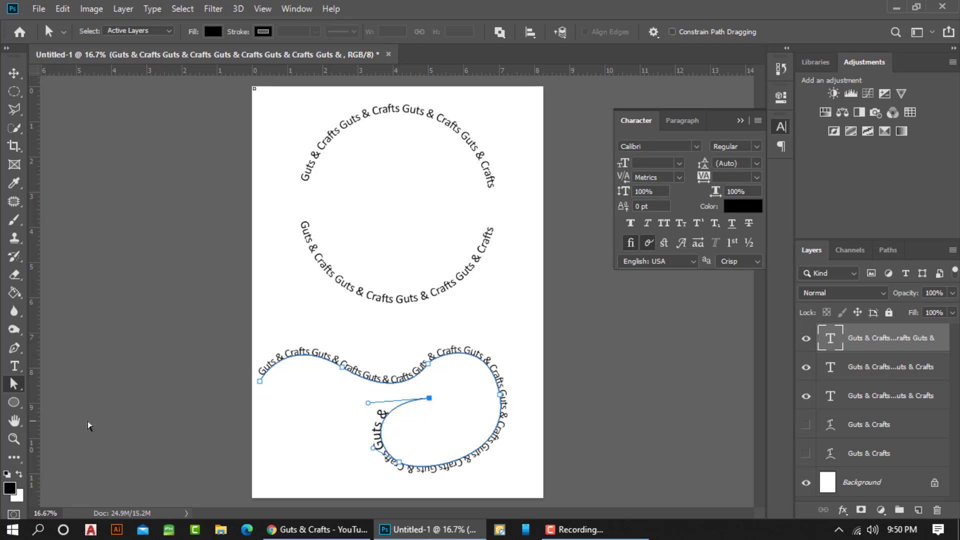
click(14, 348)
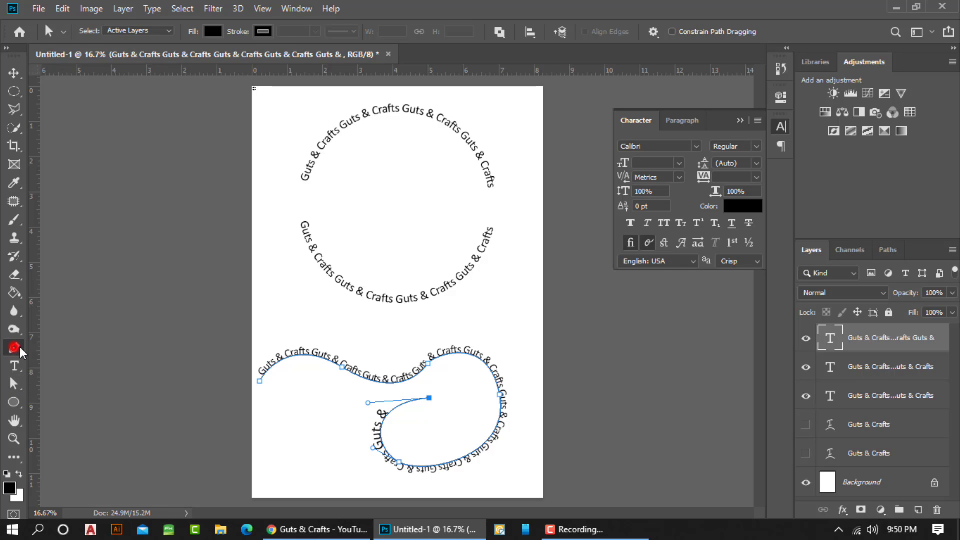
click(429, 399)
drag(429, 398, 360, 389)
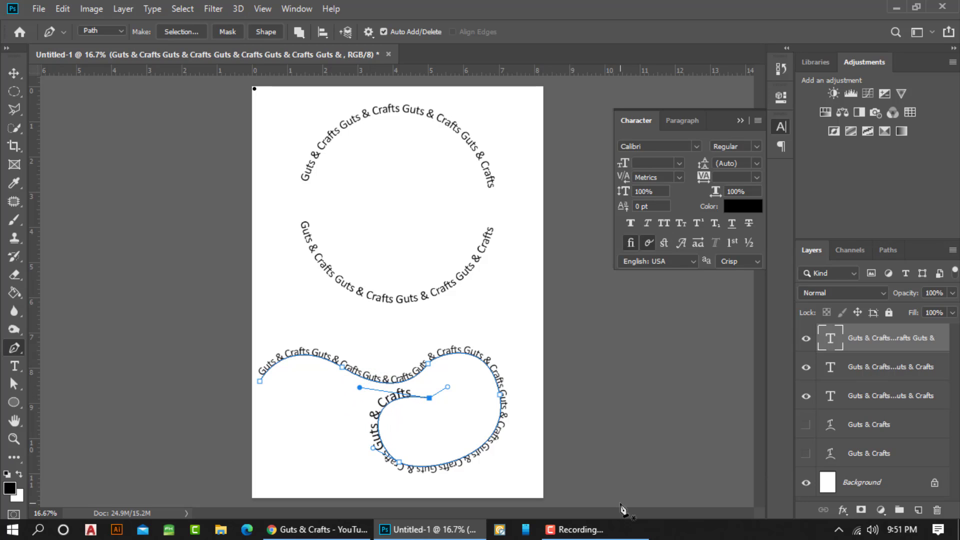
key(Return)
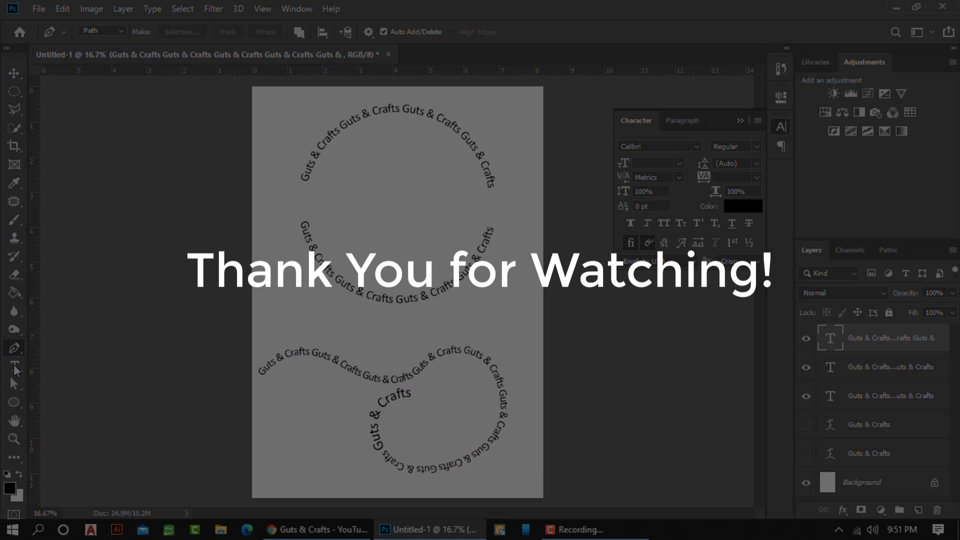
click(15, 366)
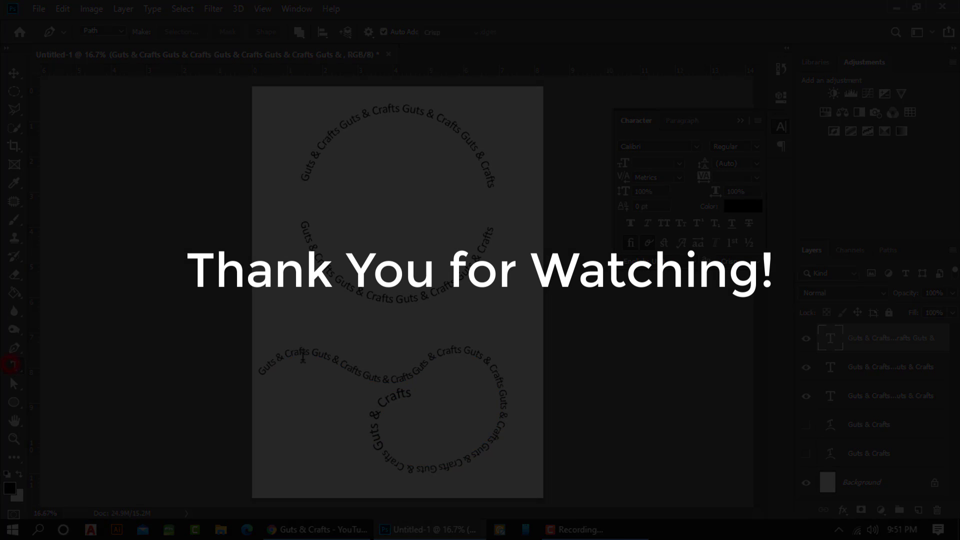
click(386, 401)
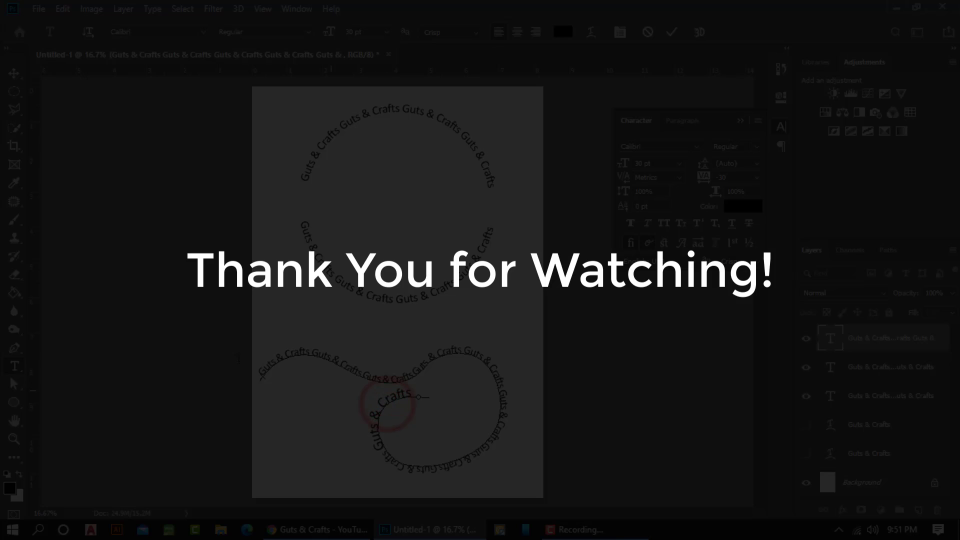
click(12, 74)
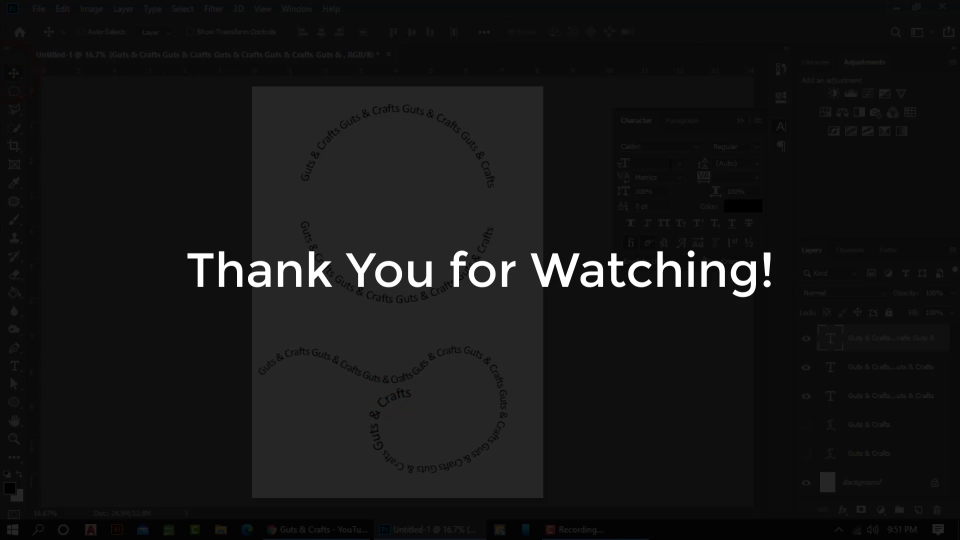